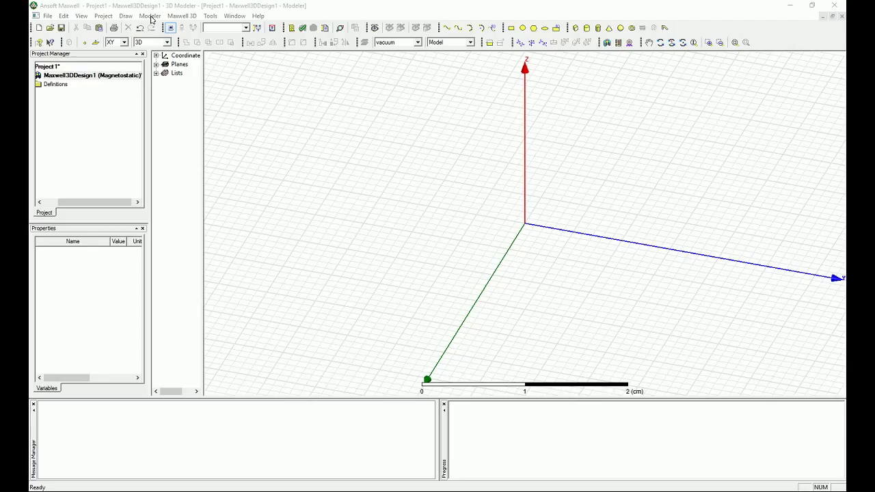
# Change the model units to cm.
pyautogui.click(145, 17)
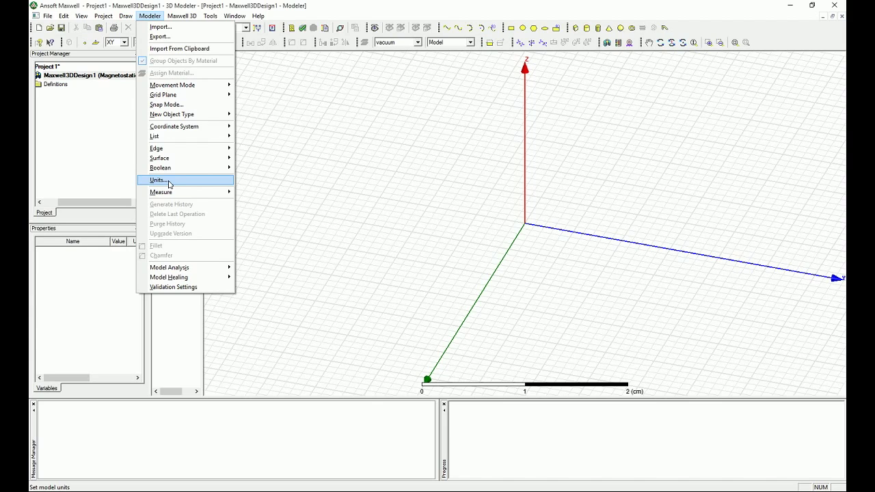
pyautogui.click(170, 182)
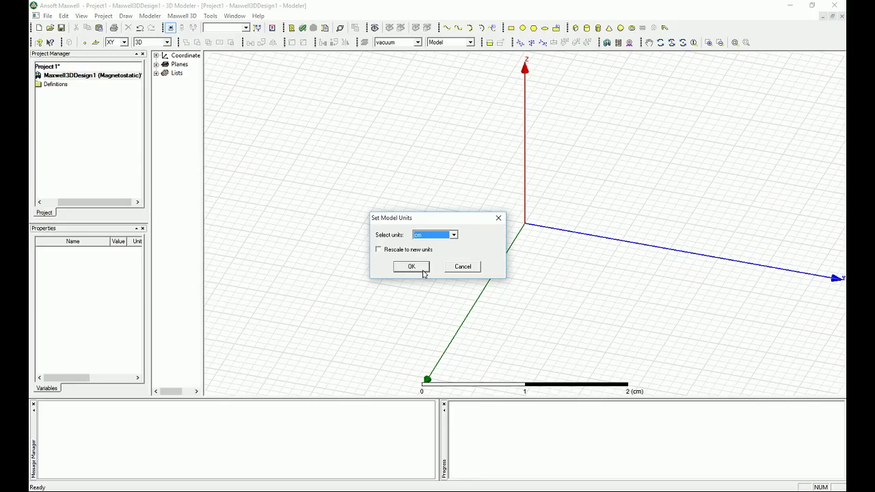
pyautogui.click(412, 267)
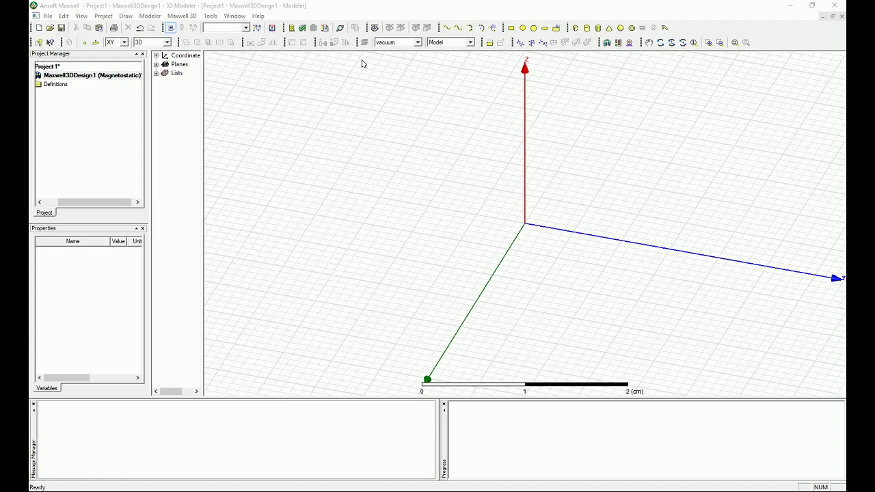
pyautogui.click(406, 43)
# Make copper the material for new objects.
pyautogui.click(386, 57)
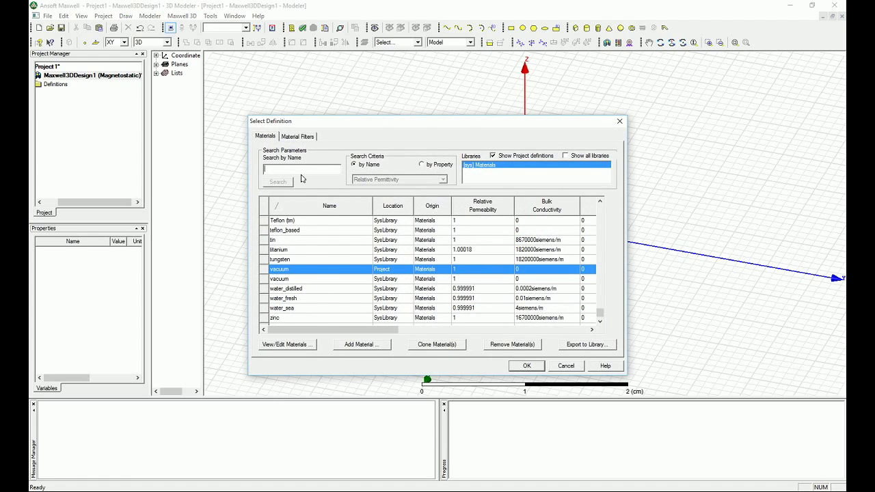
pyautogui.write('copp')
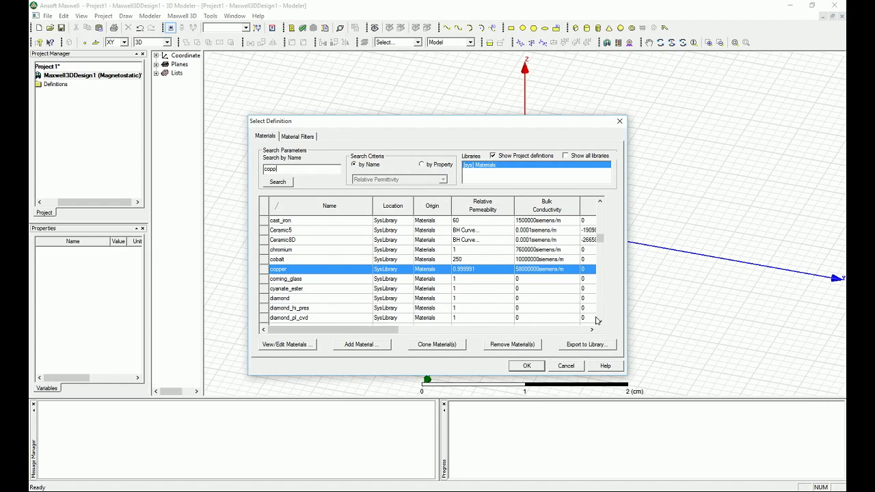
pyautogui.click(528, 368)
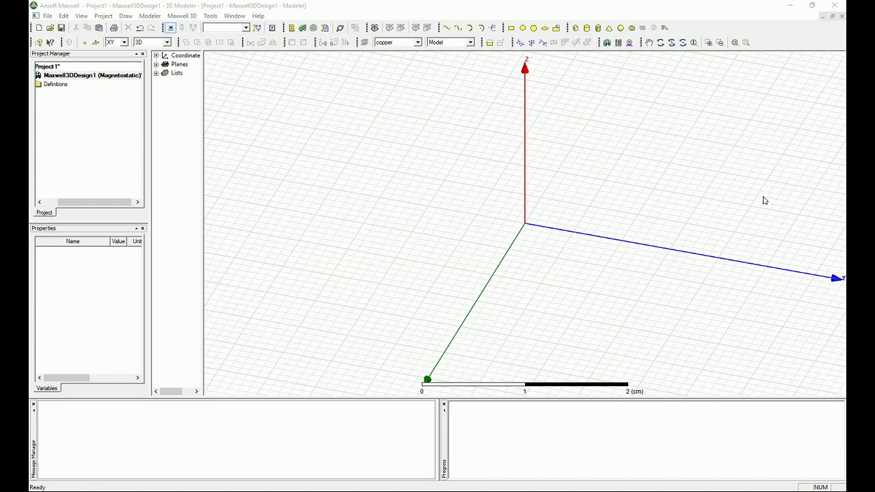
# Draw a torus at the origin with 0.95 cm inner radius and 0.1 cm thickness.
pyautogui.click(632, 28)
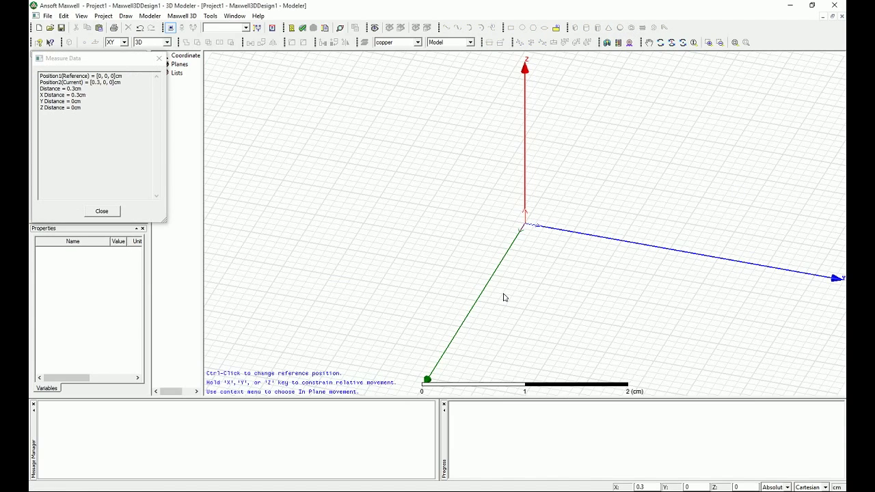
pyautogui.click(528, 224)
pyautogui.press('Tab')
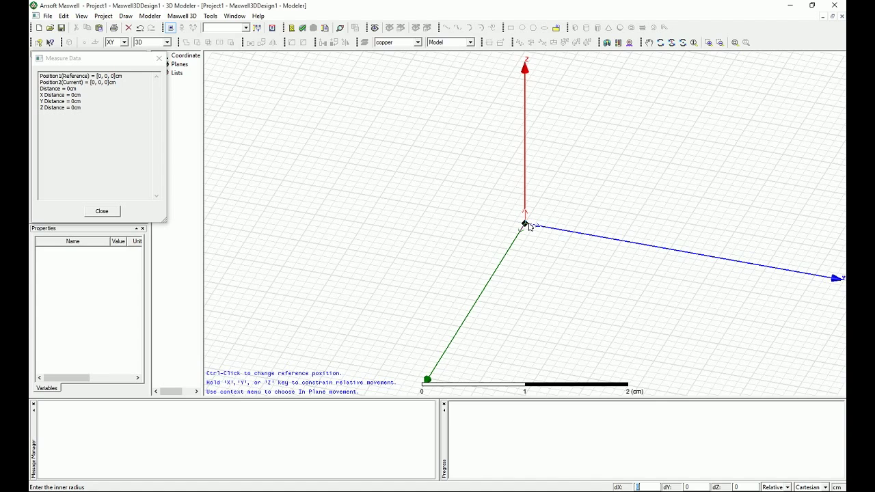
pyautogui.write('0.00')
pyautogui.press('BackSpace')
pyautogui.press('BackSpace')
pyautogui.press('BackSpace')
pyautogui.write('.95')
pyautogui.press('Return')
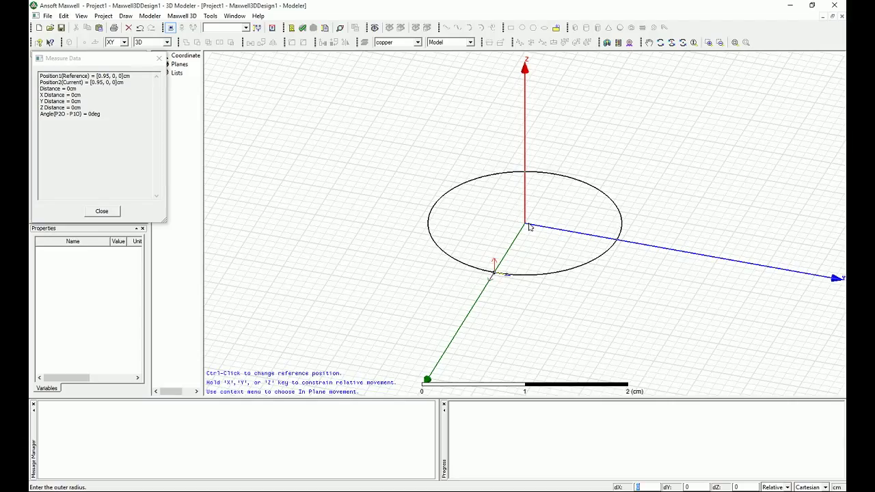
pyautogui.write('0.1')
pyautogui.press('Return')
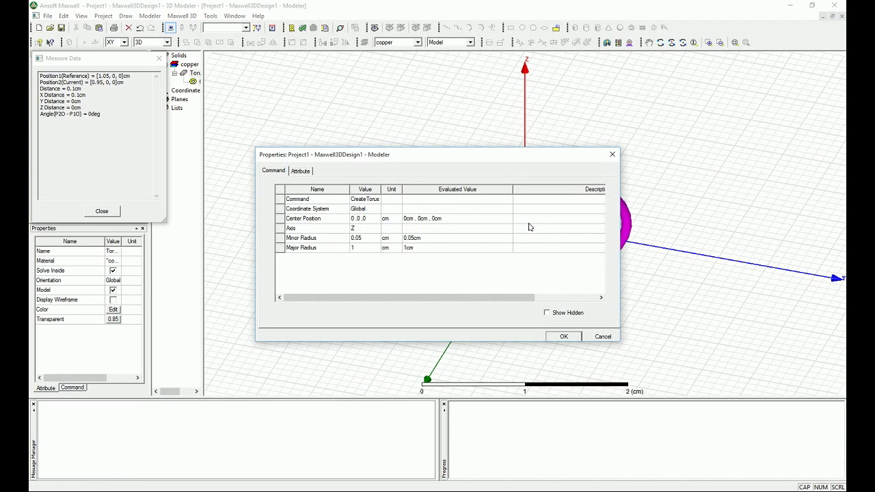
# Rename the torus Ring_antenna and colour it orange.
pyautogui.click(301, 170)
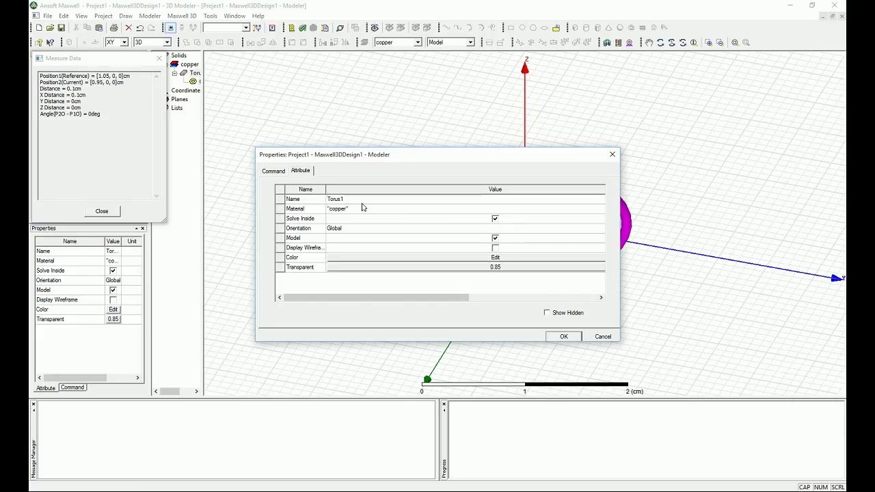
pyautogui.click(361, 198)
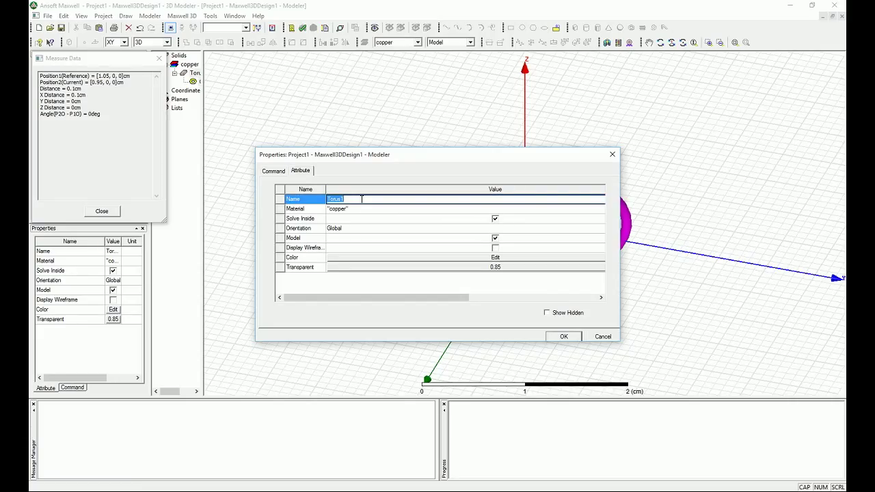
pyautogui.write('Ring_antenna')
pyautogui.click(373, 258)
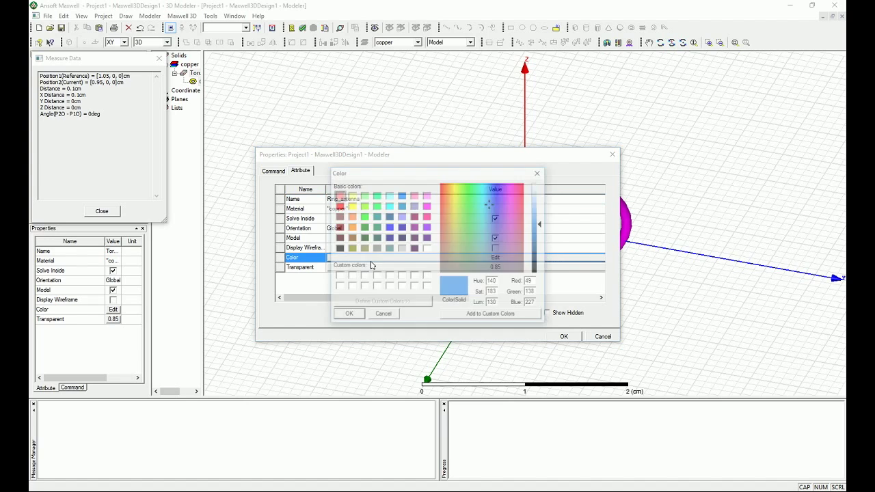
pyautogui.click(450, 193)
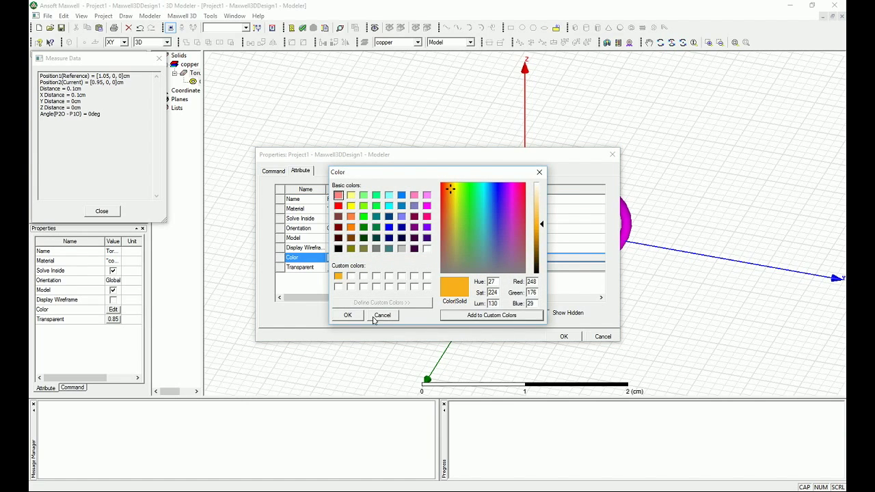
pyautogui.click(347, 315)
pyautogui.click(563, 336)
pyautogui.click(663, 310)
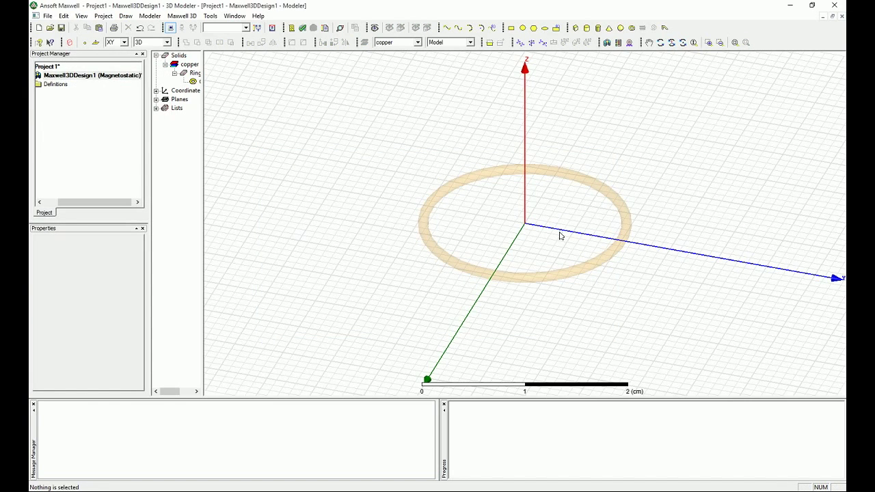
# Set the ring's transparency to 0.36.
pyautogui.click(596, 188)
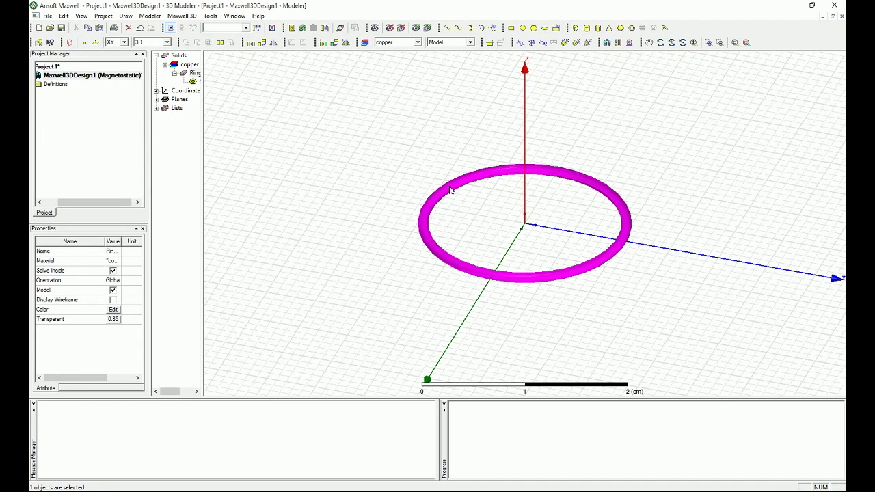
pyautogui.click(113, 319)
pyautogui.moveTo(453, 243); pyautogui.dragTo(466, 243)
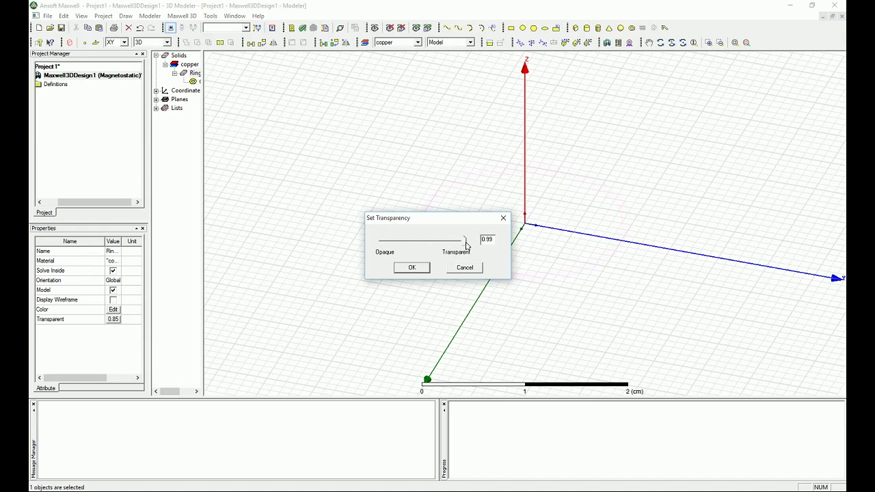
pyautogui.click(426, 244)
pyautogui.click(408, 268)
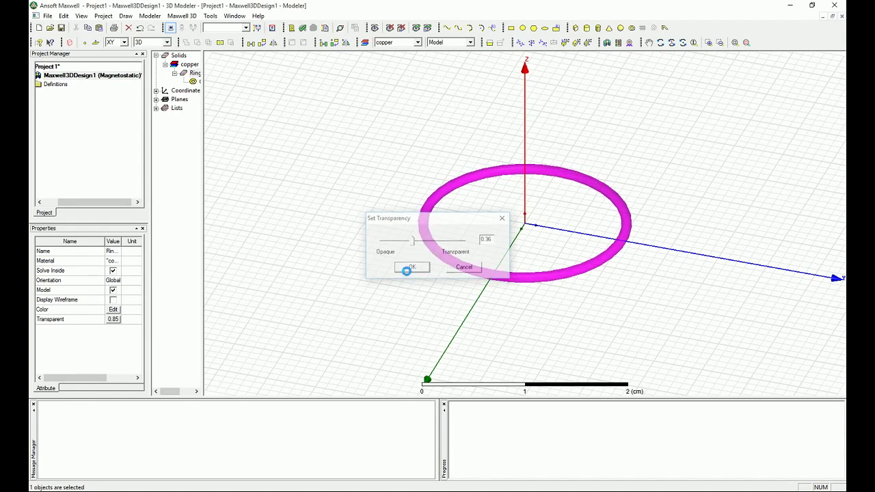
pyautogui.click(587, 295)
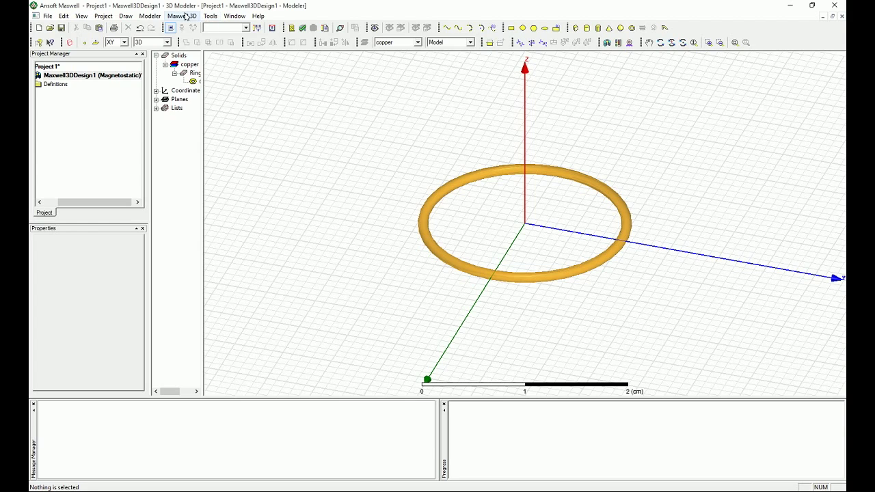
# Cut a cross-section sheet through the ring.
pyautogui.click(150, 16)
pyautogui.moveTo(176, 162)
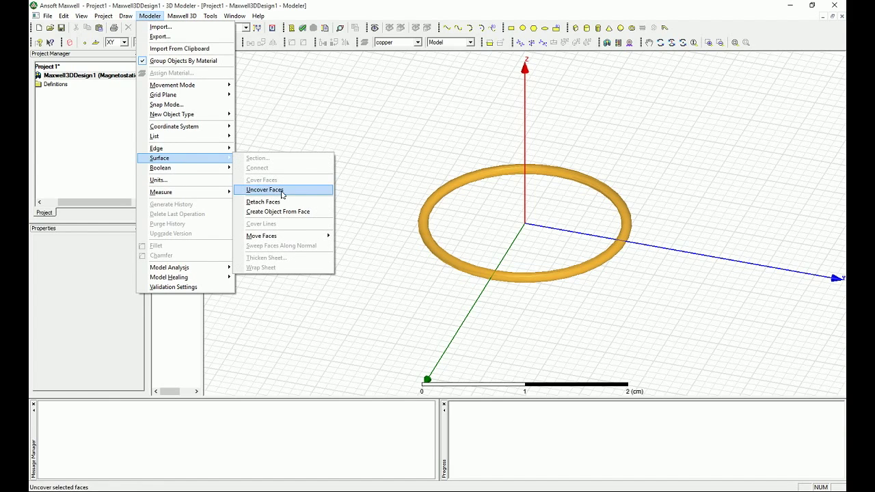
pyautogui.click(482, 189)
pyautogui.click(481, 177)
pyautogui.rightClick(481, 178)
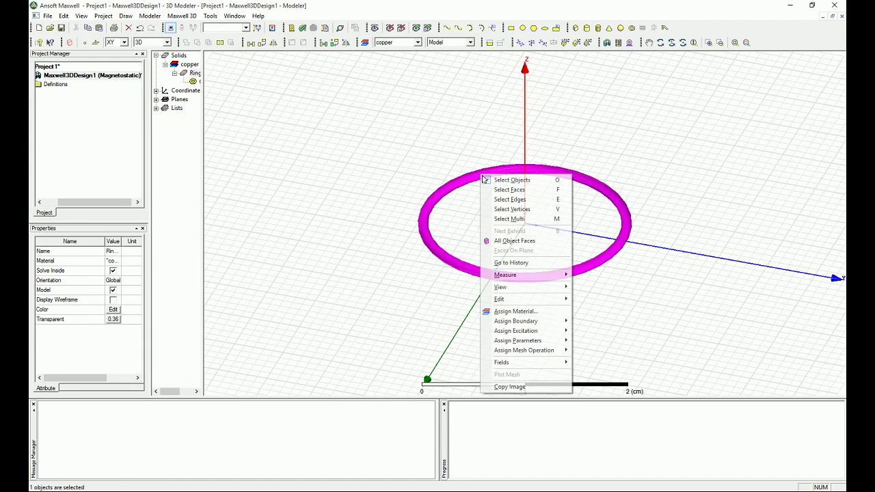
pyautogui.moveTo(552, 364)
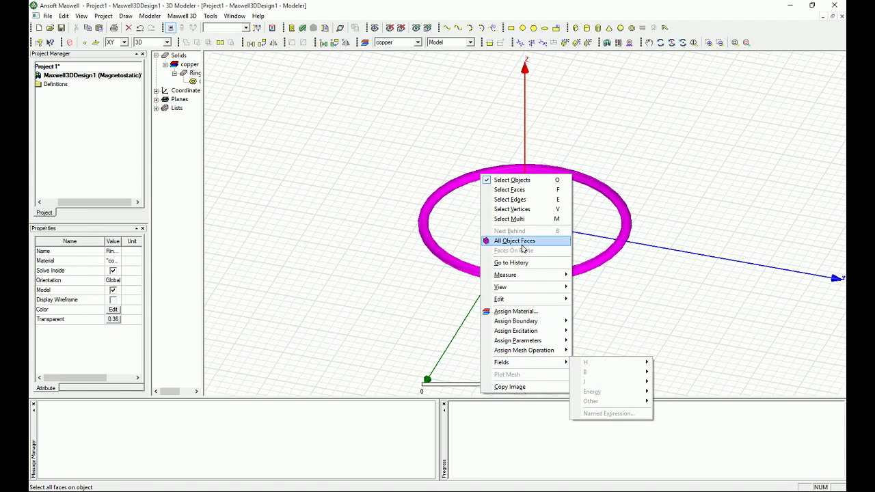
pyautogui.moveTo(524, 300)
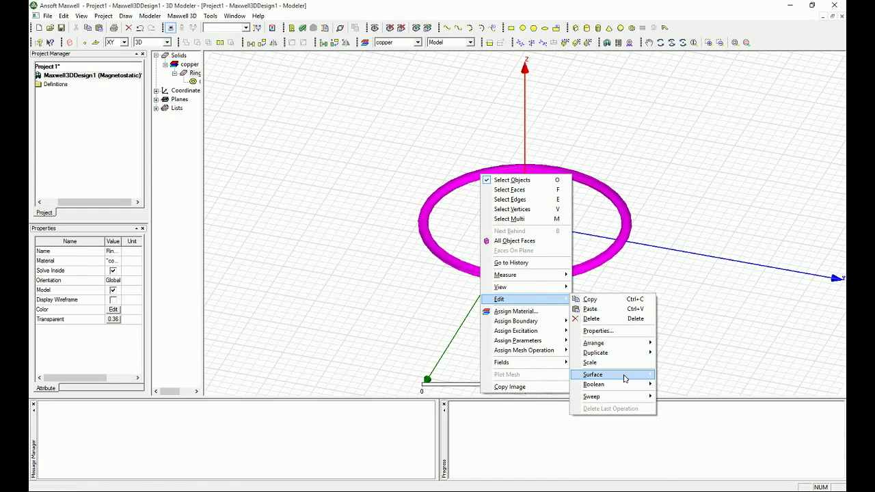
pyautogui.moveTo(625, 374)
pyautogui.click(716, 375)
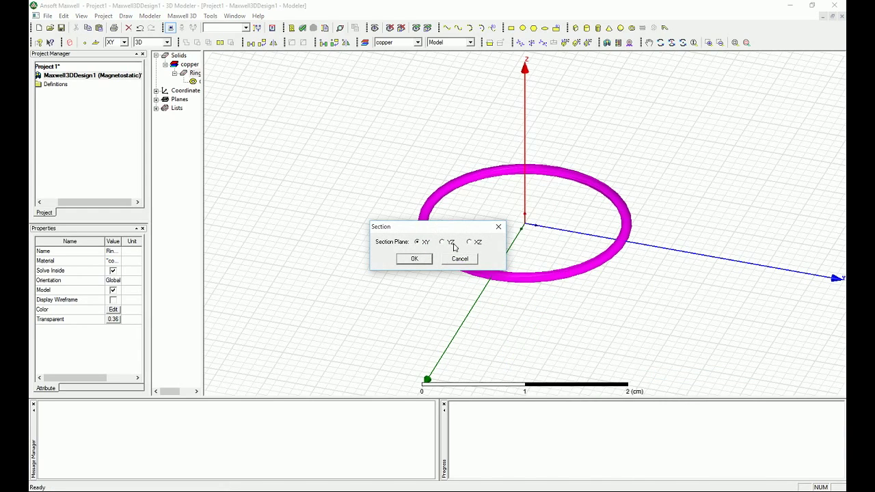
pyautogui.click(413, 260)
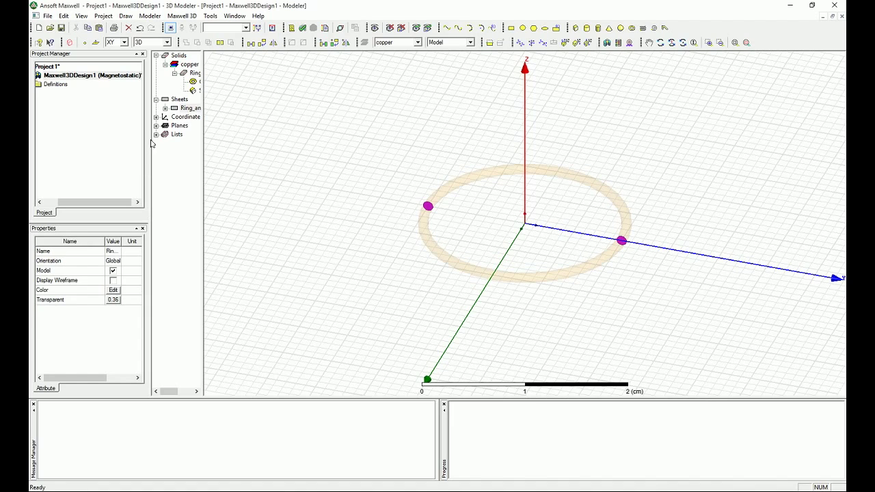
# Separate the section into bodies and delete the second half, keeping Ring_antenna_Section1.
pyautogui.rightClick(178, 110)
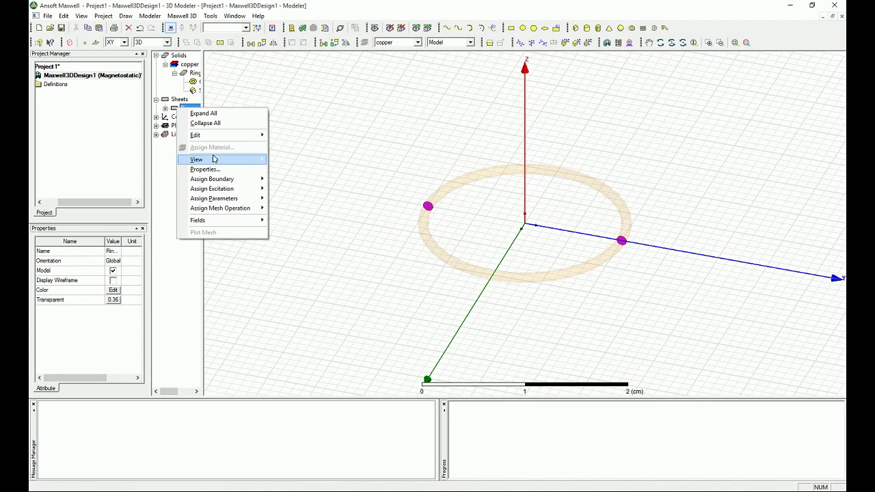
pyautogui.moveTo(195, 135)
pyautogui.moveTo(307, 221)
pyautogui.click(384, 259)
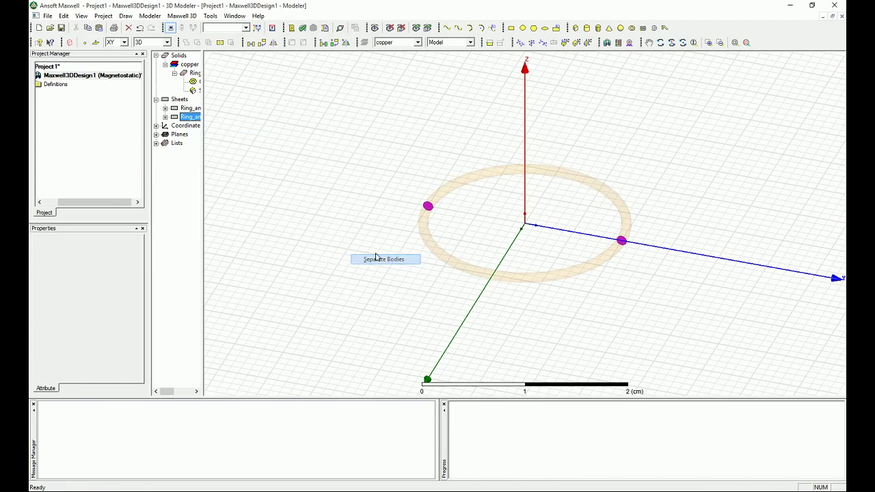
pyautogui.press('Delete')
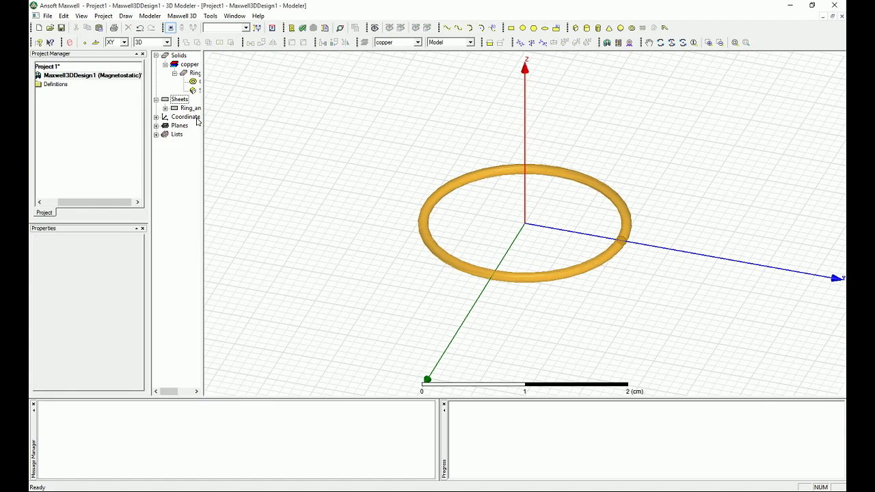
pyautogui.click(196, 108)
pyautogui.moveTo(201, 108); pyautogui.dragTo(241, 110)
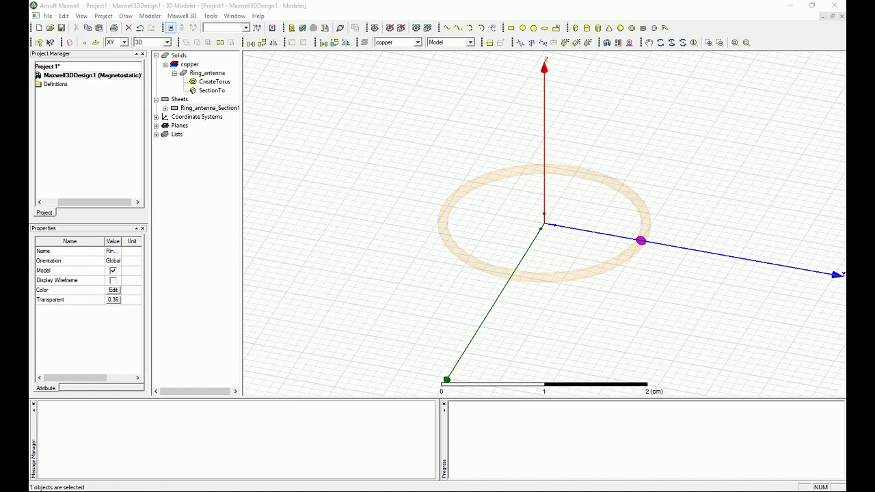
# Assign a solid 1.414 A current excitation, Current1, to Ring_antenna_Section1.
pyautogui.rightClick(217, 109)
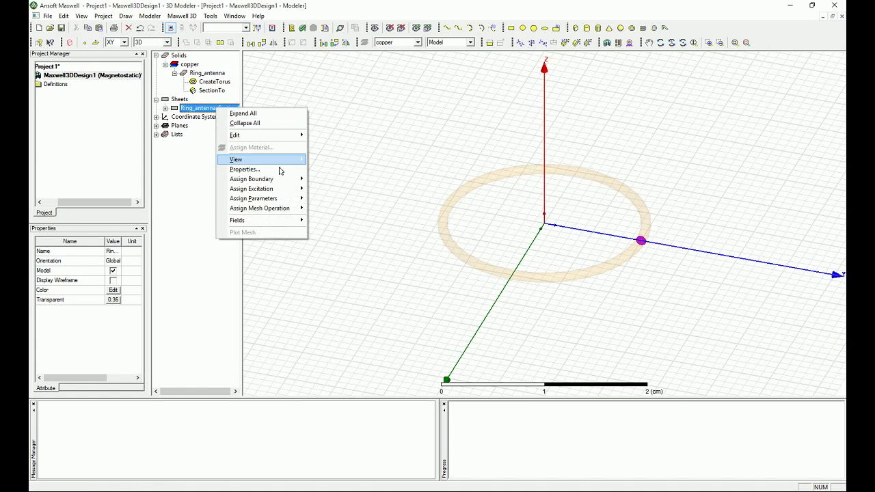
pyautogui.moveTo(291, 193)
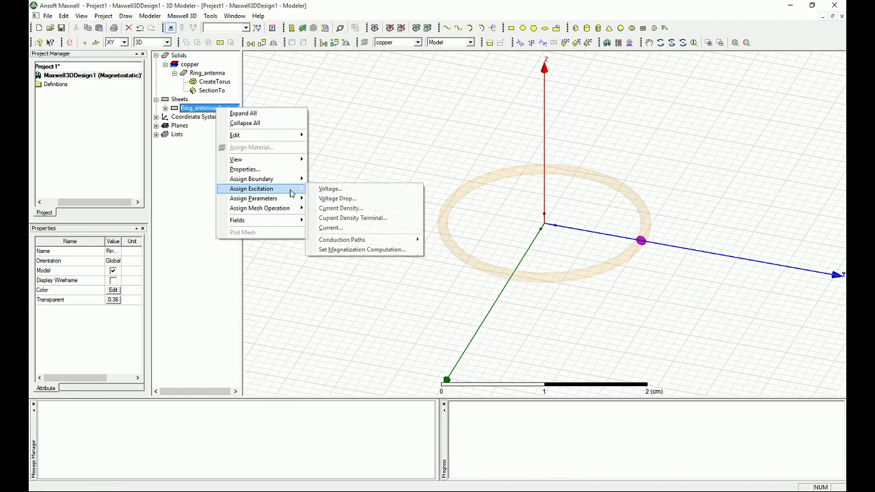
pyautogui.click(330, 228)
pyautogui.moveTo(391, 161); pyautogui.dragTo(247, 161)
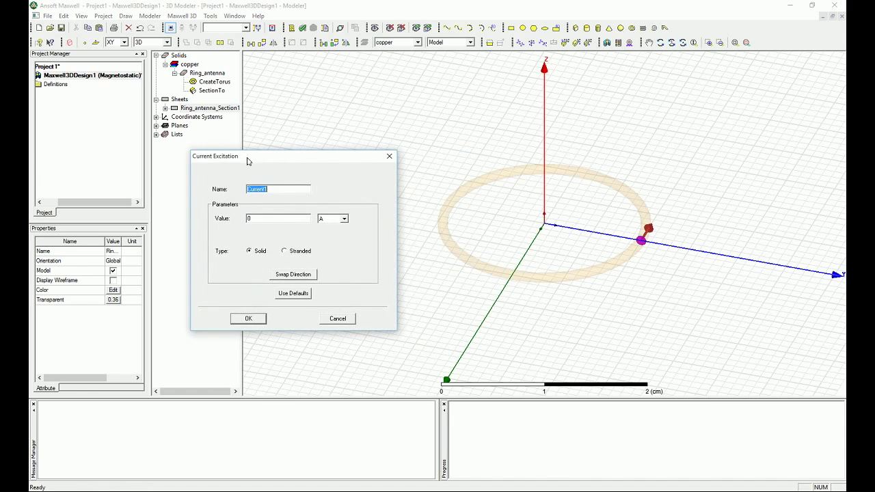
pyautogui.doubleClick(264, 218)
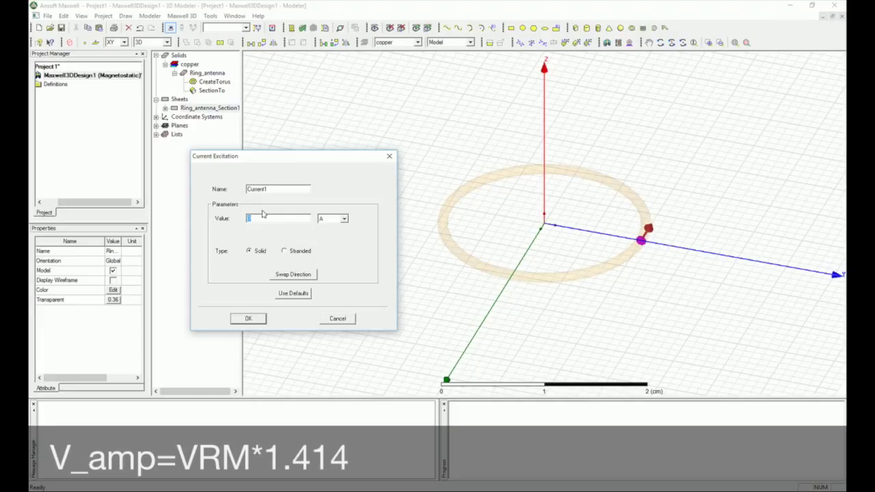
pyautogui.write('1.414')
pyautogui.click(248, 318)
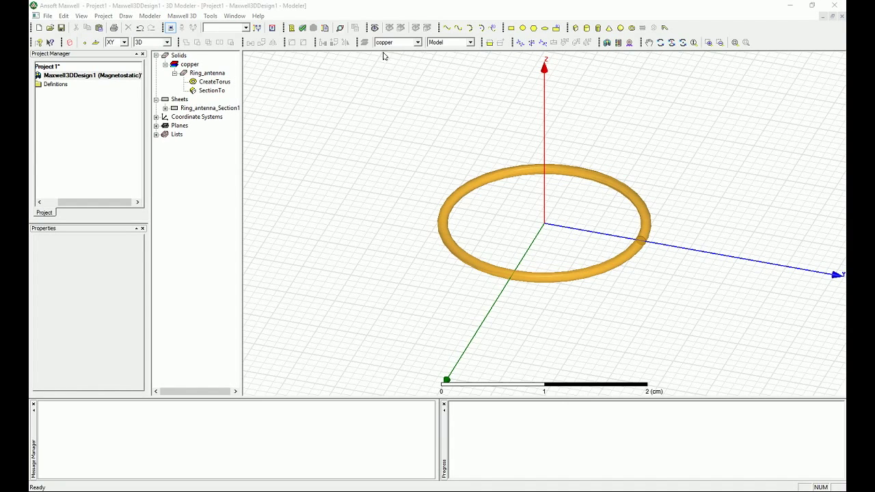
pyautogui.click(411, 44)
# Make vacuum the new-object material and draw an 8 cm radius sphere at the origin.
pyautogui.click(389, 48)
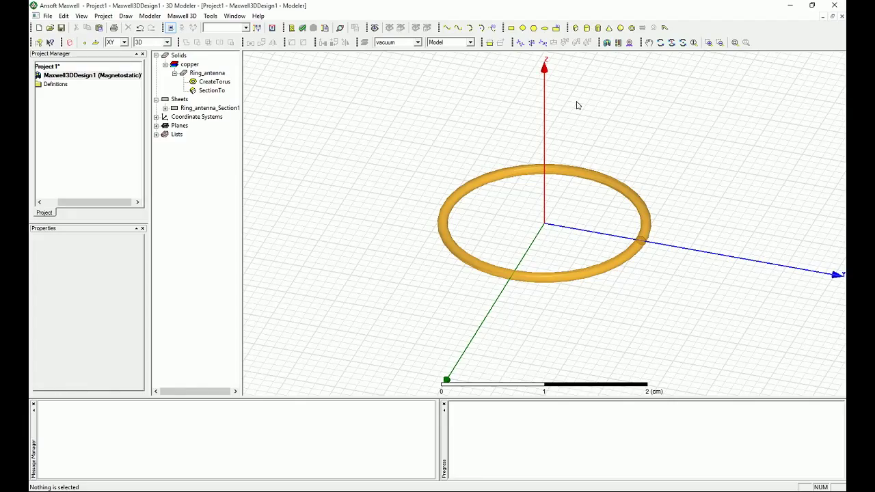
pyautogui.click(620, 28)
pyautogui.click(544, 224)
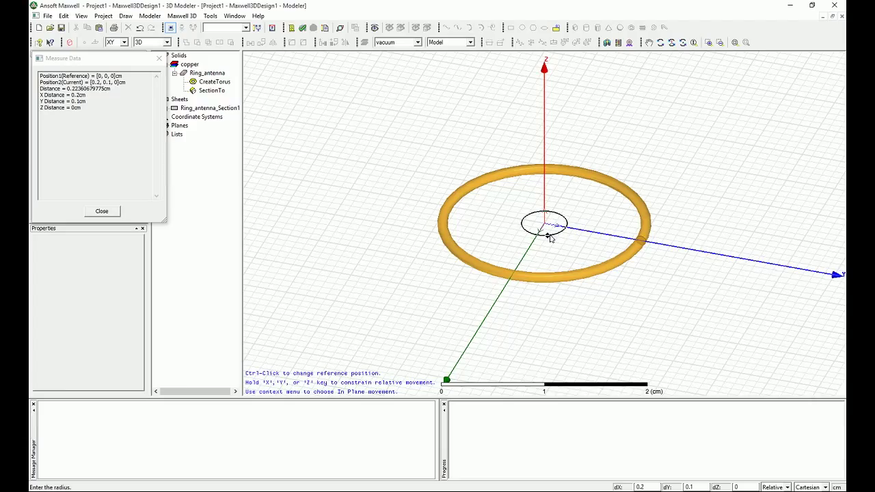
pyautogui.press('BackSpace')
pyautogui.write('8')
pyautogui.press('Tab')
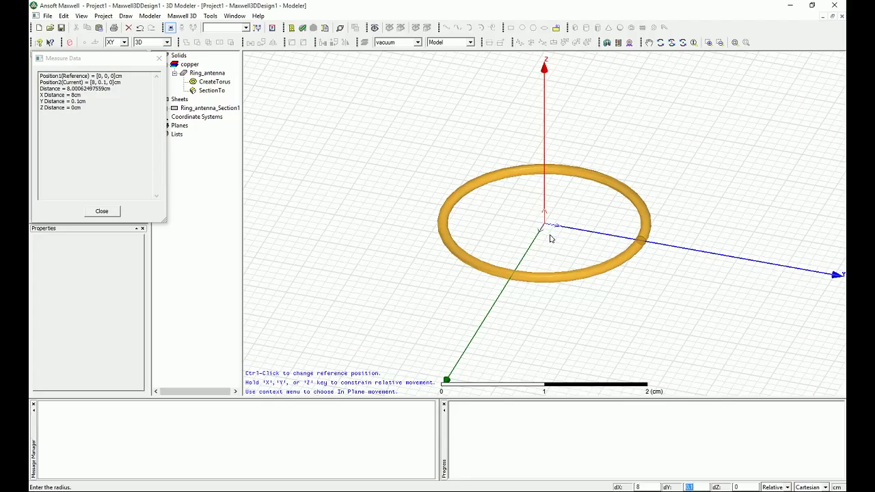
pyautogui.write('0')
pyautogui.press('Return')
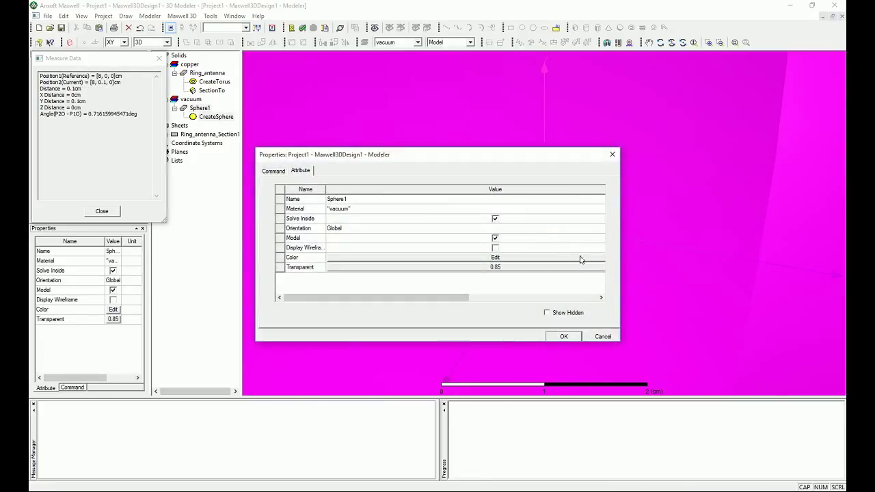
# Rename the vacuum sphere to region and fit it in view.
pyautogui.click(368, 197)
pyautogui.write('region')
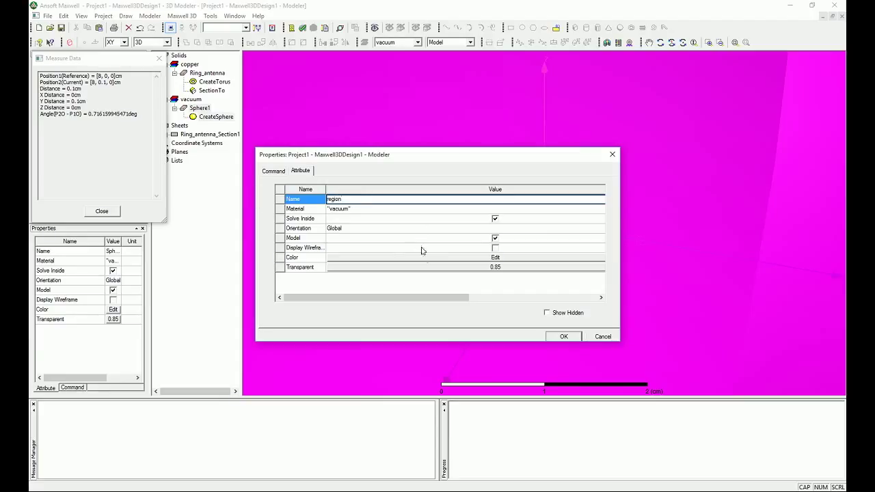
pyautogui.click(270, 171)
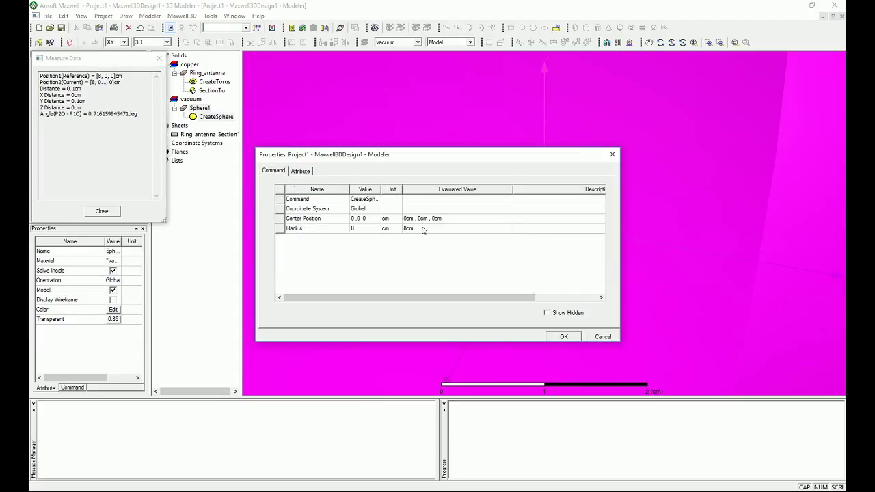
pyautogui.click(562, 336)
pyautogui.hotkey('ctrl', 'd')
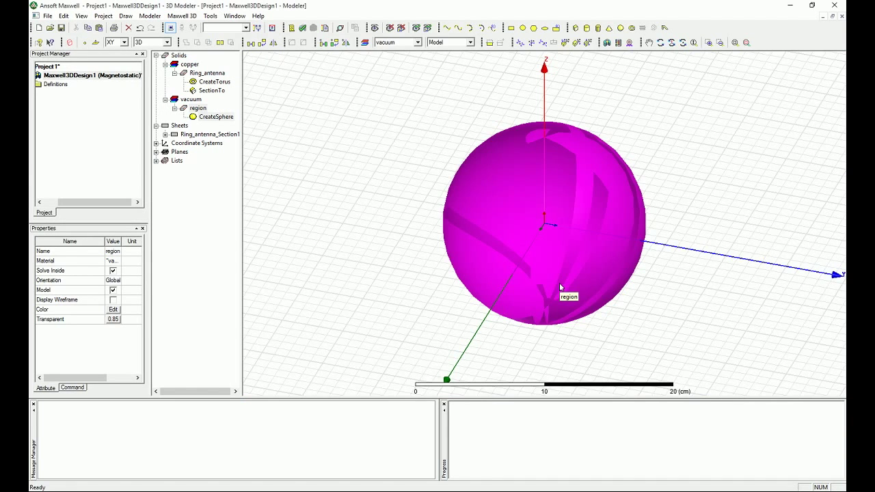
pyautogui.click(669, 236)
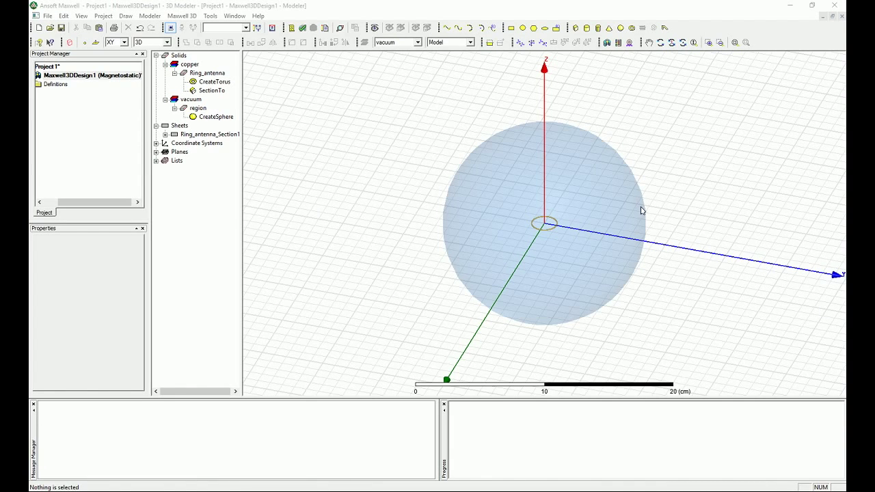
pyautogui.click(610, 183)
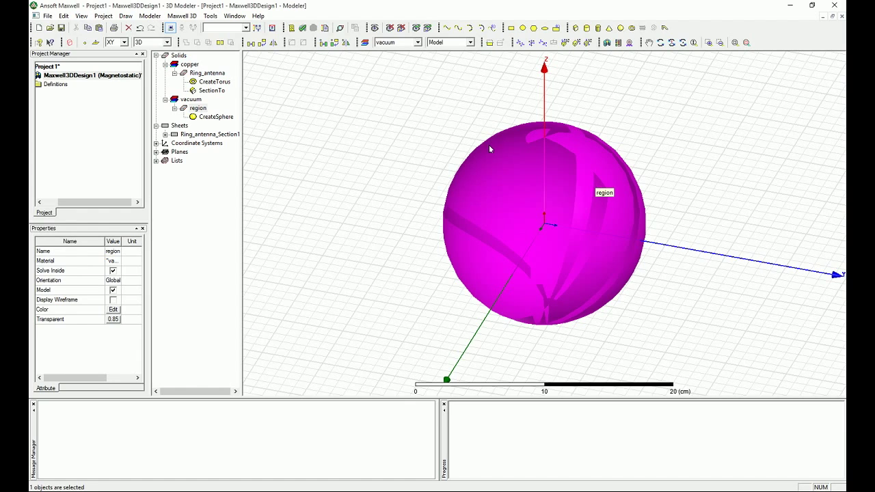
# Change the region sphere's radius to lambda/4+2cm, prompting a new lambda variable.
pyautogui.doubleClick(212, 117)
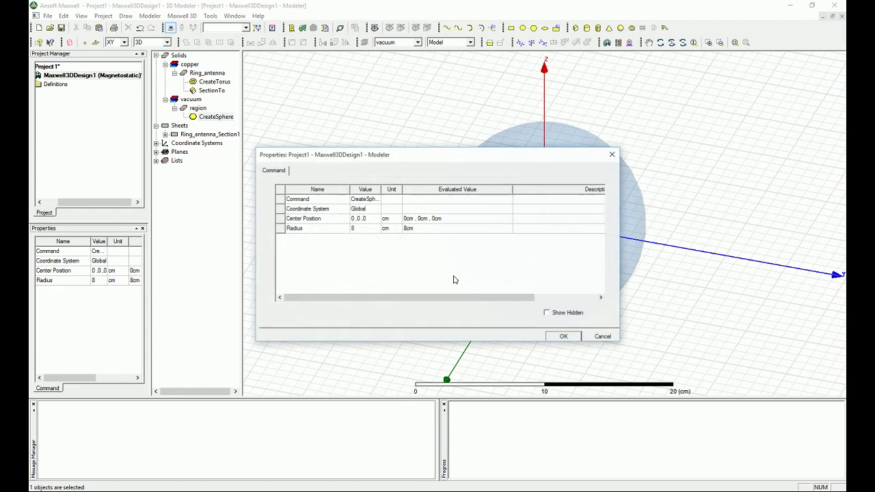
pyautogui.click(362, 228)
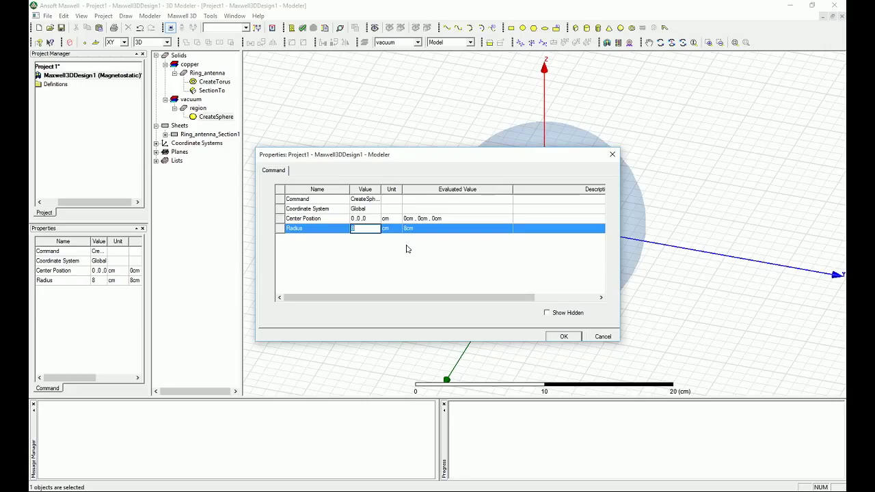
pyautogui.write('ambda/4+1cm')
pyautogui.press('BackSpace')
pyautogui.press('BackSpace')
pyautogui.press('BackSpace')
pyautogui.write('1')
pyautogui.press('Return')
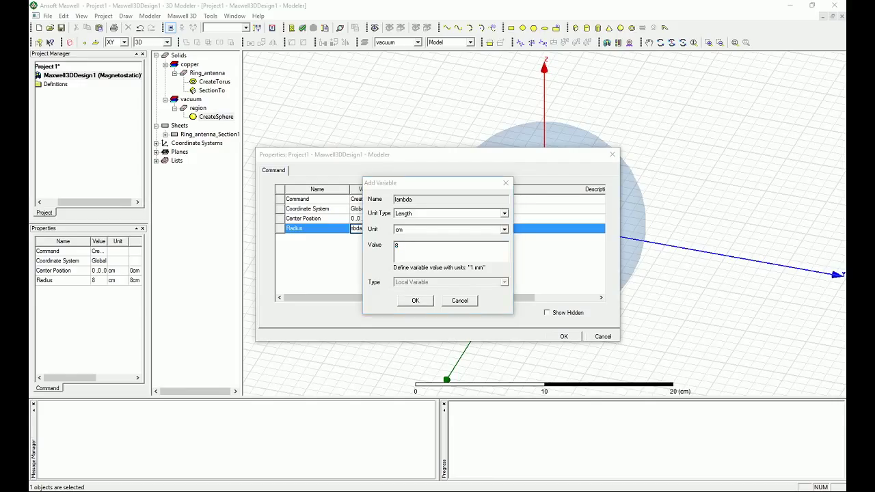
# Define lambda as c0/Frequ in meters.
pyautogui.click(362, 247)
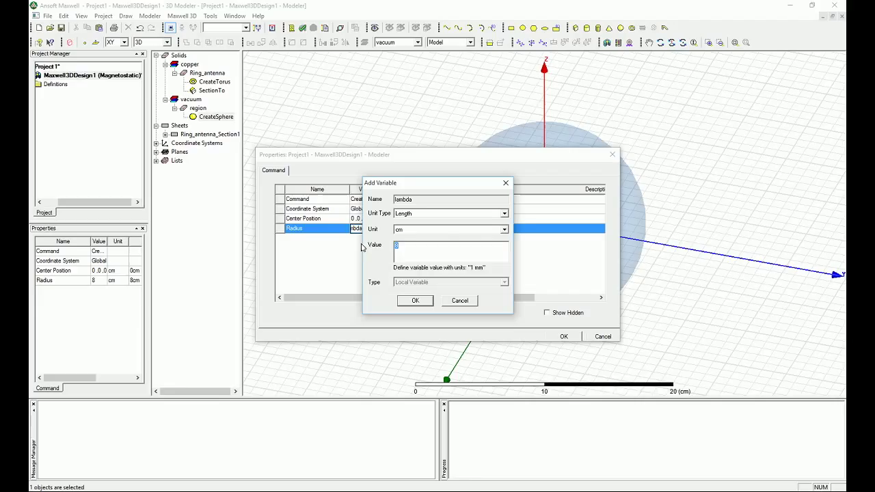
pyautogui.click(416, 231)
pyautogui.click(414, 268)
pyautogui.press('Tab')
pyautogui.write('c0/Frequ')
pyautogui.click(414, 301)
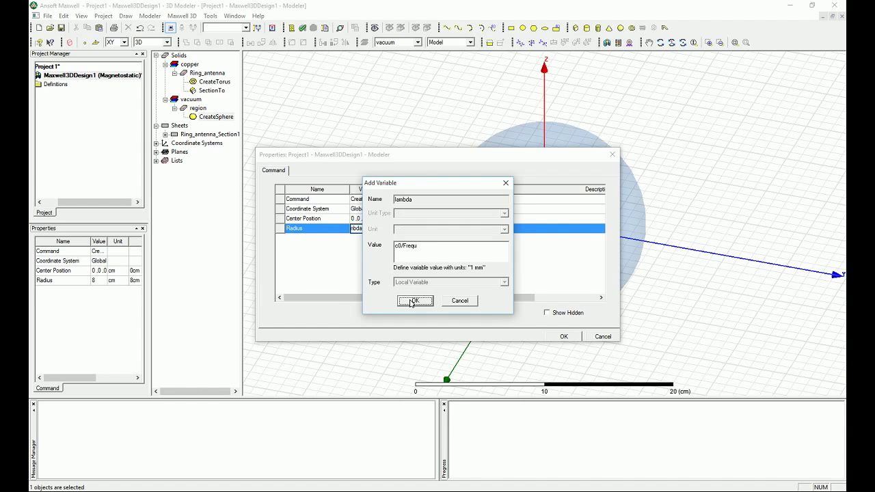
# Define Frequ as a 1 GHz frequency variable, giving a 9.49481145 cm radius.
pyautogui.click(410, 214)
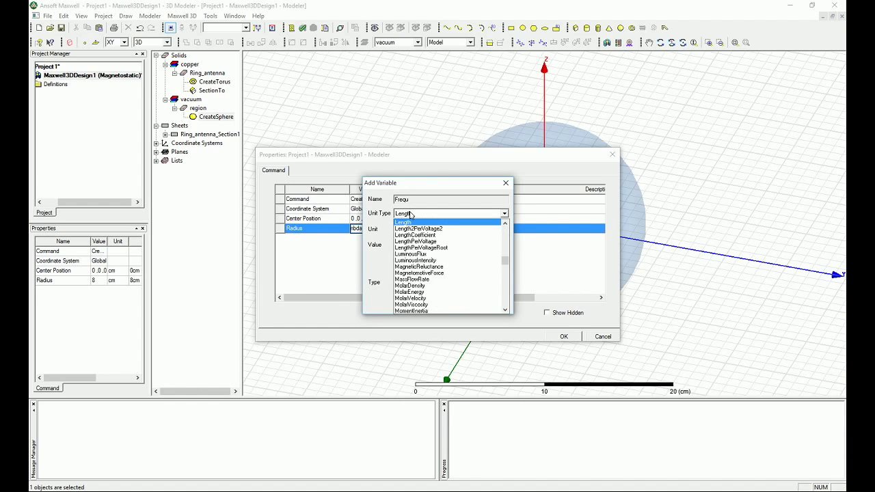
pyautogui.press('f')
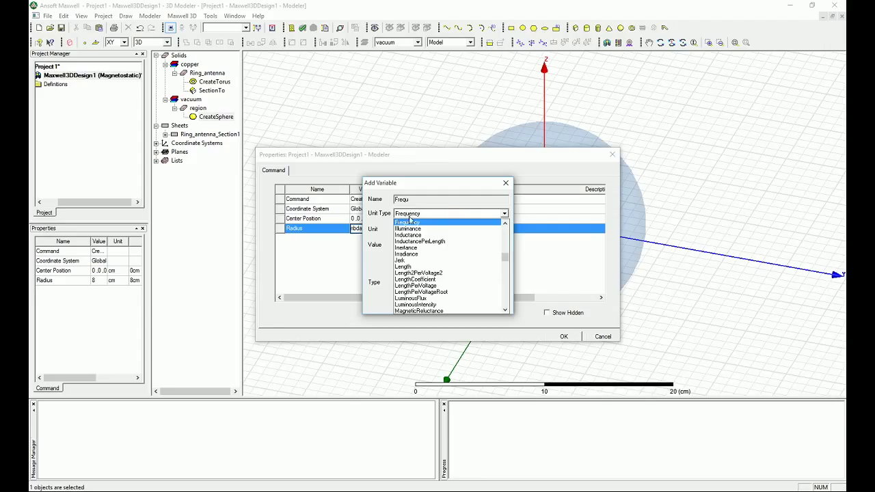
pyautogui.click(408, 223)
pyautogui.click(408, 229)
pyautogui.click(407, 253)
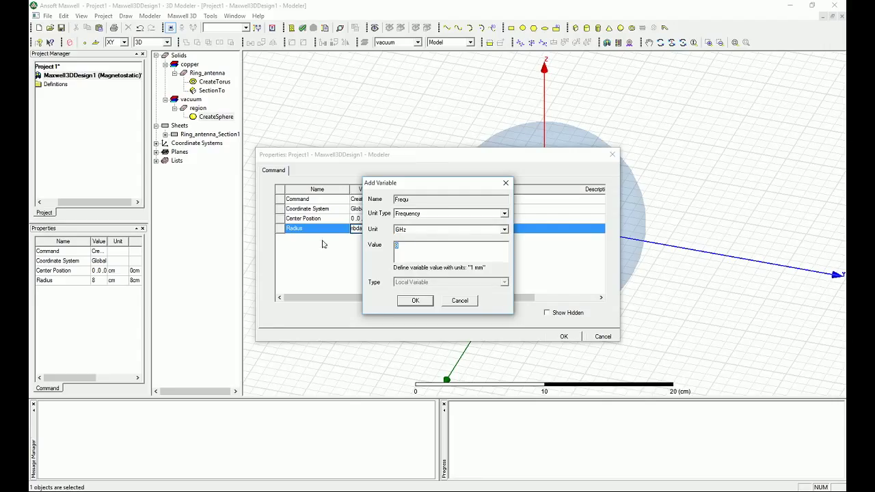
pyautogui.write('1')
pyautogui.moveTo(389, 188)
pyautogui.mouseDown()
pyautogui.moveTo(522, 187)
pyautogui.moveTo(389, 189)
pyautogui.moveTo(383, 200)
pyautogui.mouseUp()
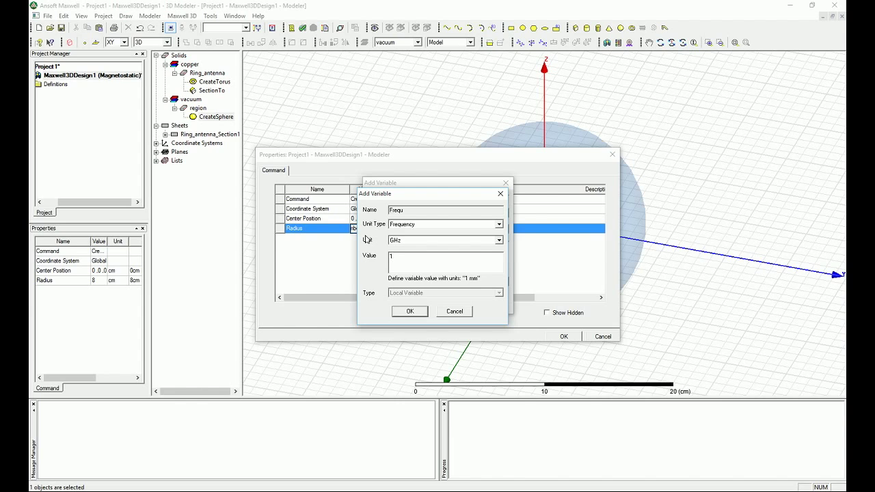
pyautogui.click(424, 311)
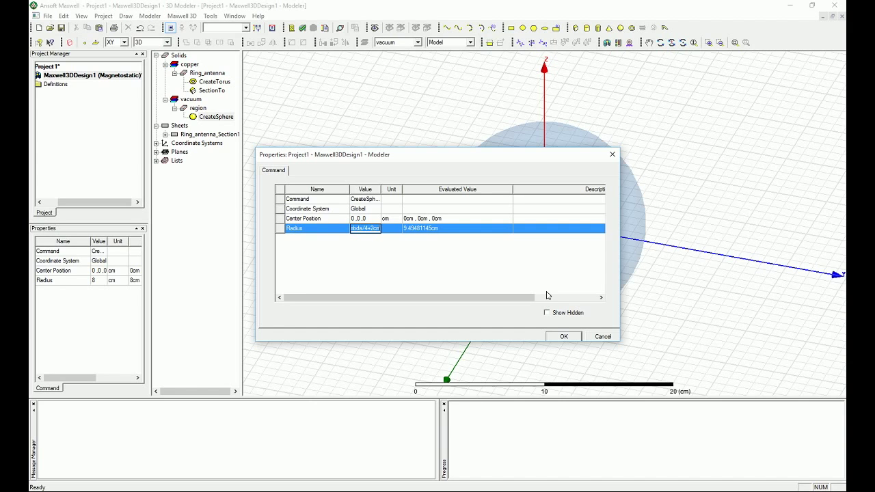
# Apply the new lambda-based radius to the region sphere.
pyautogui.click(564, 336)
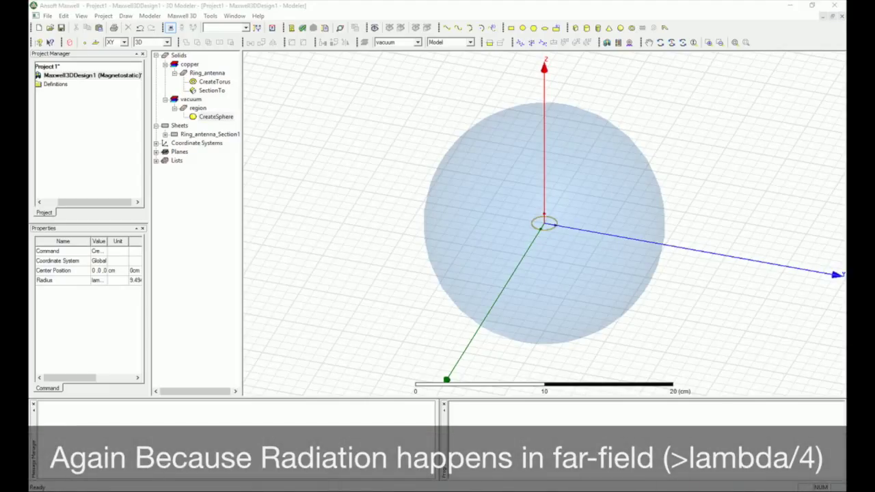
pyautogui.click(582, 178)
pyautogui.rightClick(584, 179)
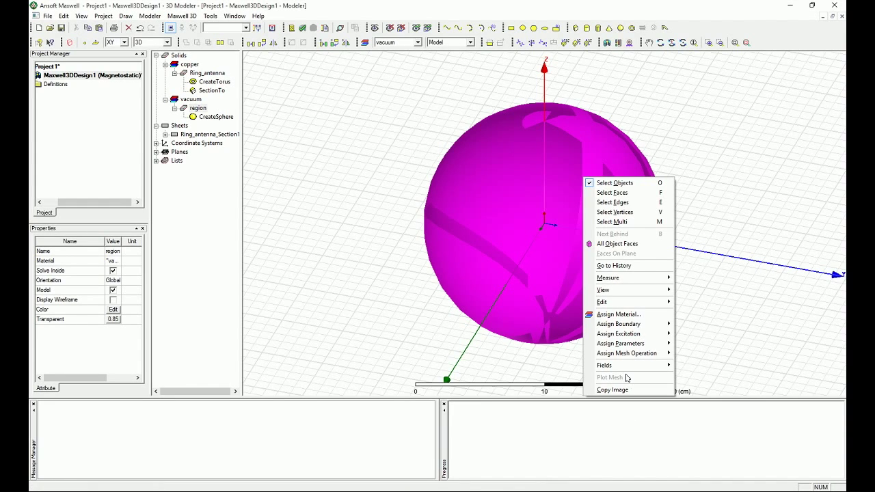
pyautogui.moveTo(620, 324)
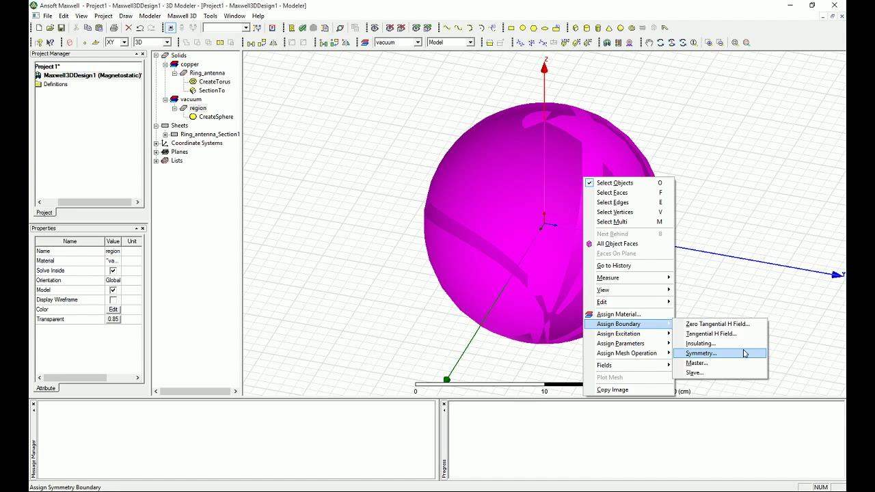
pyautogui.click(465, 78)
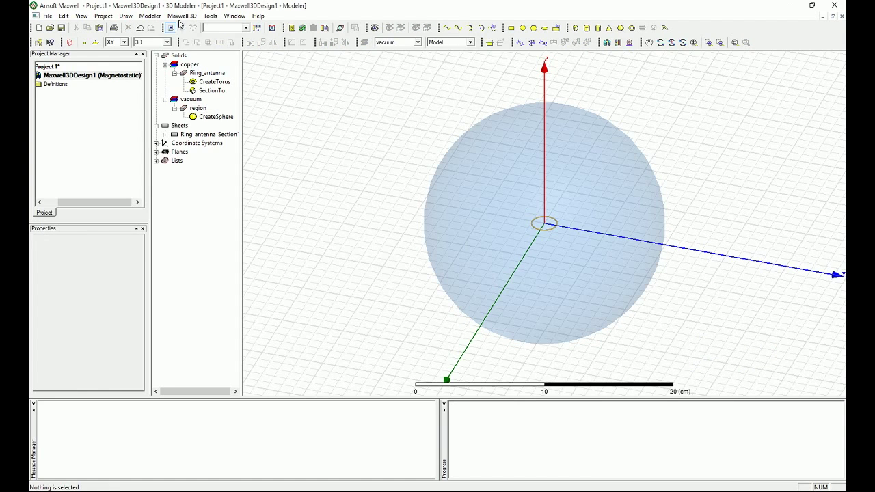
# Change the design's solution type from Magnetostatic to Eddy Current.
pyautogui.click(182, 16)
pyautogui.click(194, 25)
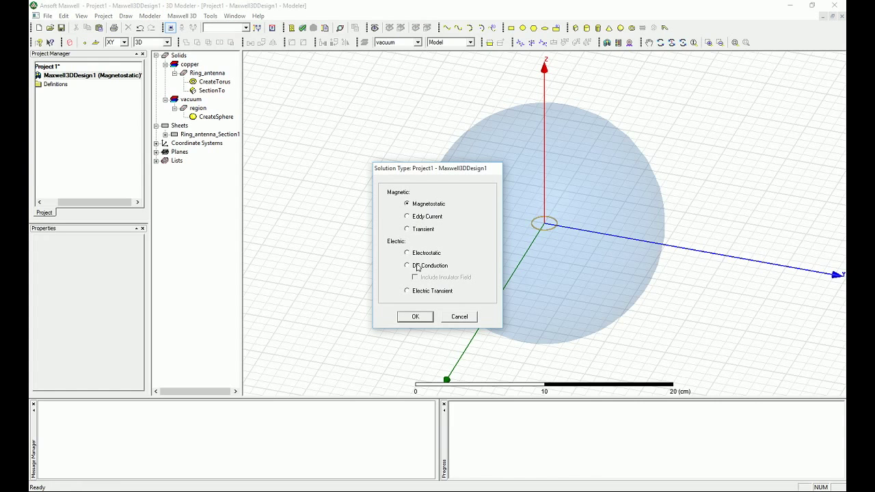
pyautogui.click(408, 216)
pyautogui.click(421, 316)
pyautogui.click(601, 150)
pyautogui.rightClick(599, 148)
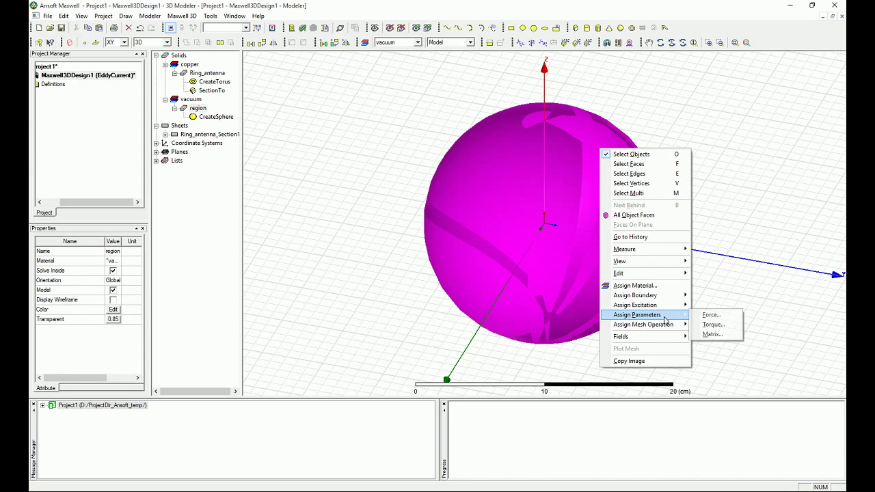
# Assign a radiation boundary to the vacuum region sphere, keeping the default name Radiation1.
pyautogui.moveTo(660, 300)
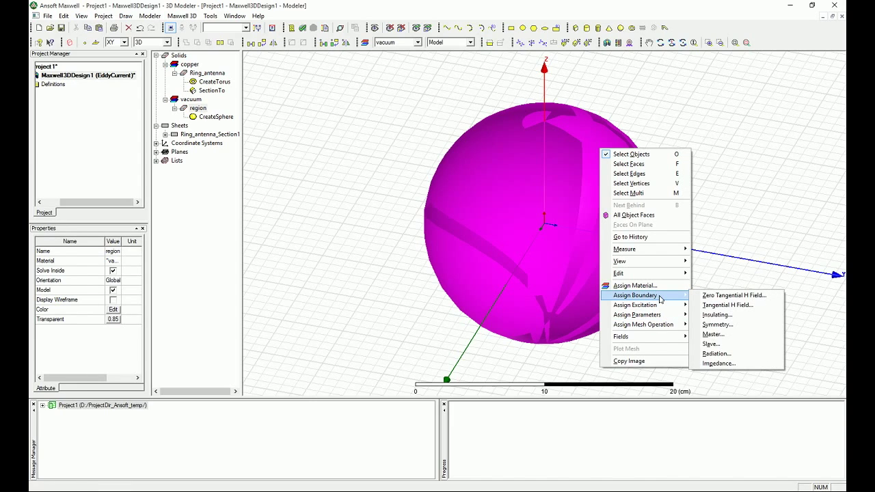
pyautogui.click(716, 354)
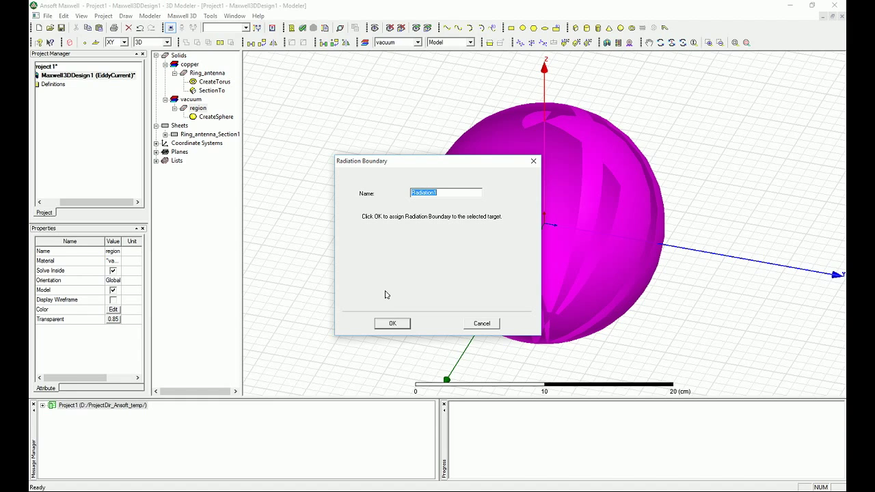
pyautogui.click(392, 323)
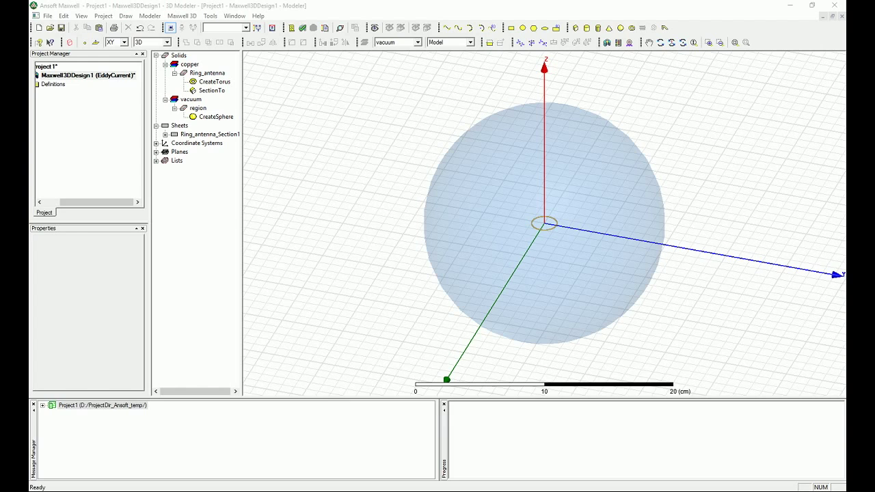
pyautogui.click(48, 203)
# Expand the project tree's Excitations and select the Current1 excitation.
pyautogui.click(48, 76)
pyautogui.click(58, 101)
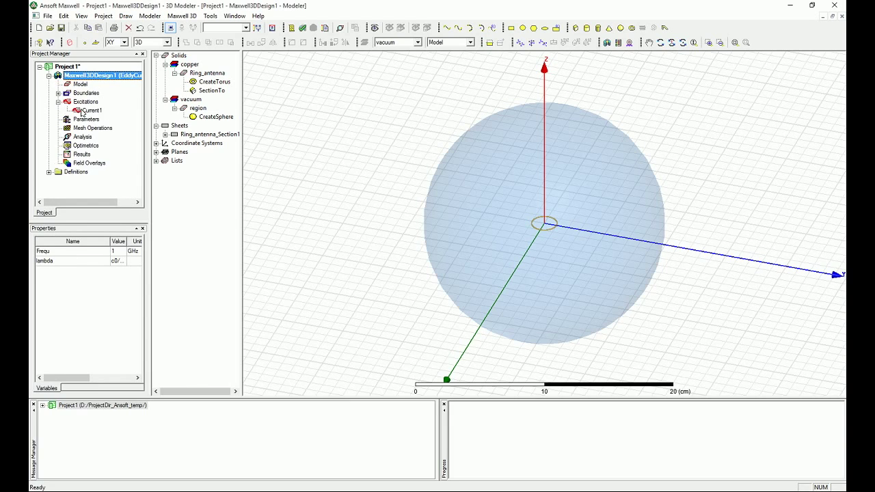
pyautogui.click(85, 111)
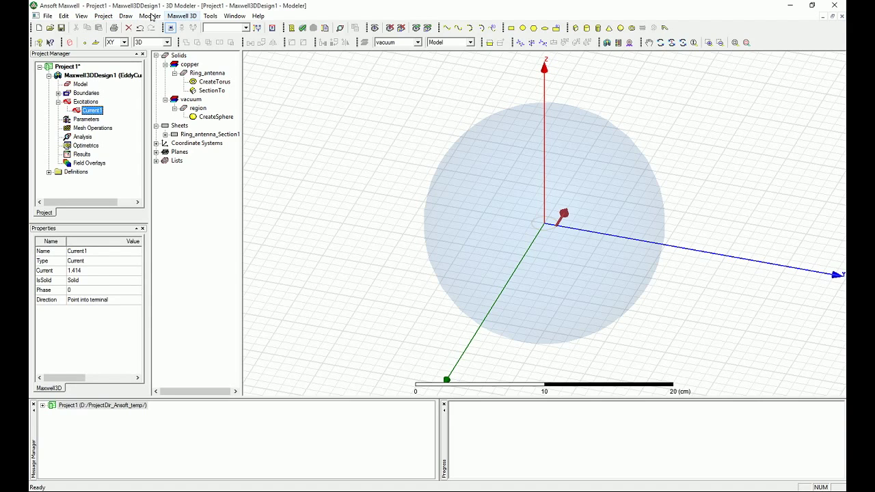
# In Set Eddy Effects, enable displacement current for region while keeping Ring_antenna's eddy effect and displacement current.
pyautogui.click(180, 17)
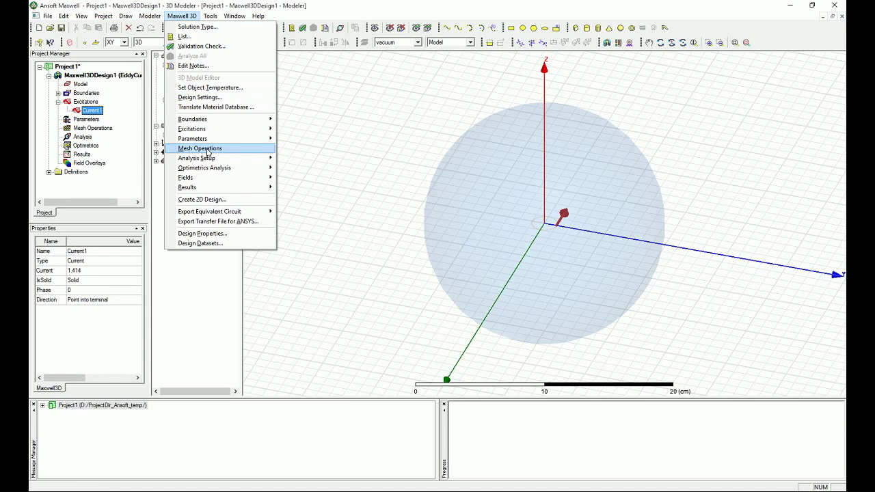
pyautogui.moveTo(222, 130)
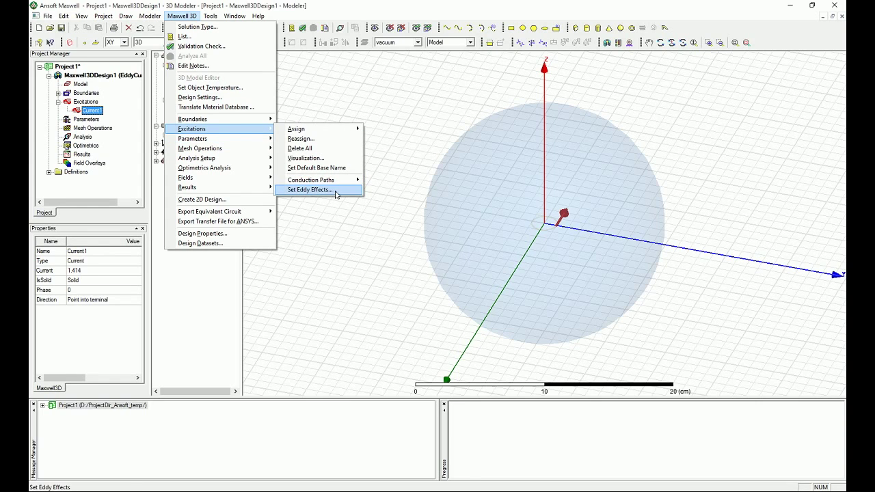
pyautogui.click(339, 191)
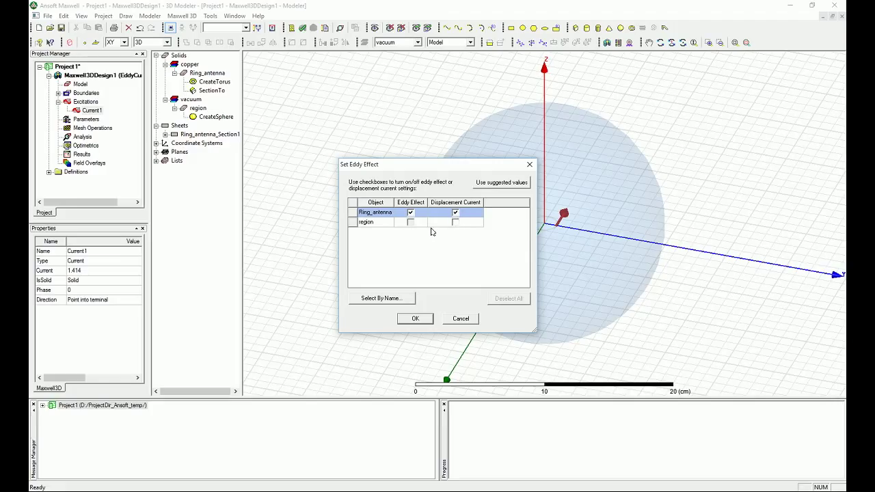
pyautogui.click(455, 222)
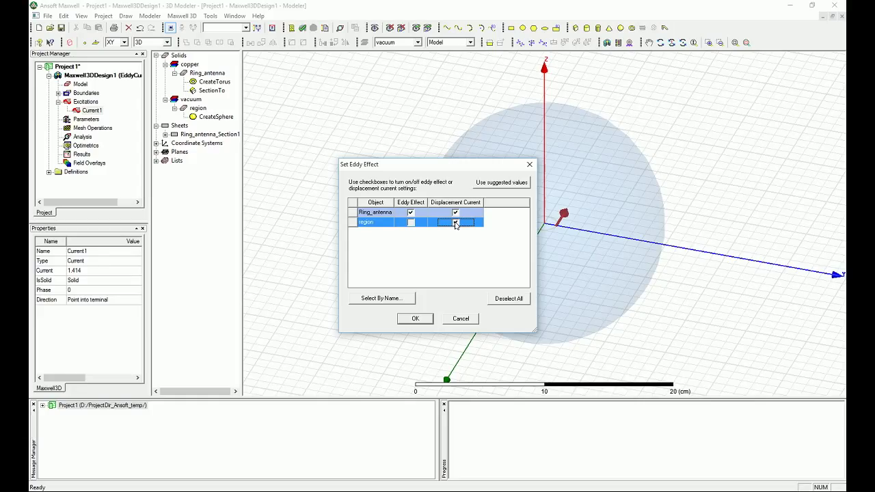
pyautogui.click(414, 319)
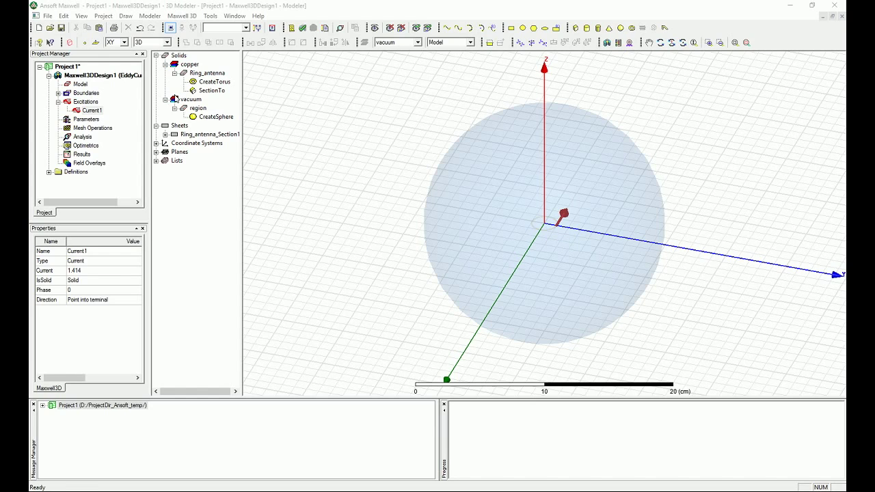
# Add a Surface Approximation mesh operation on Ring_antenna with 15° normal deviation and aspect ratio 10.
pyautogui.click(205, 72)
pyautogui.rightClick(207, 72)
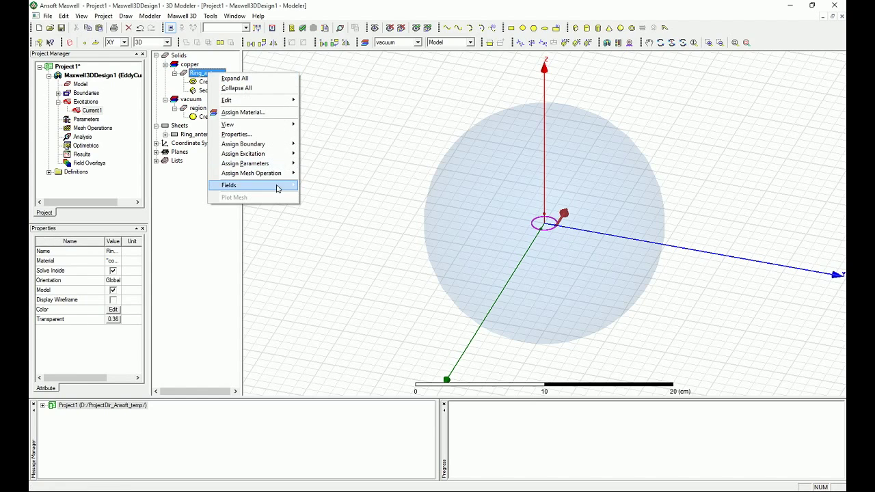
pyautogui.moveTo(277, 173)
pyautogui.moveTo(334, 175)
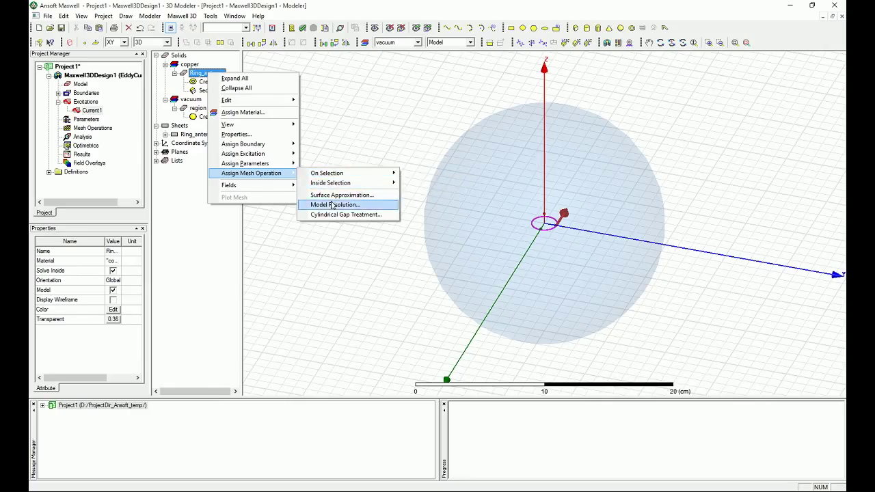
pyautogui.click(335, 195)
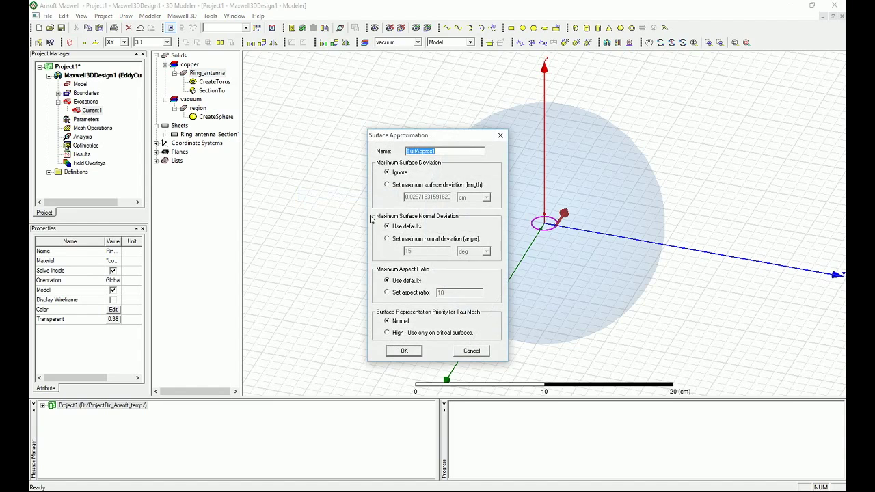
pyautogui.click(406, 239)
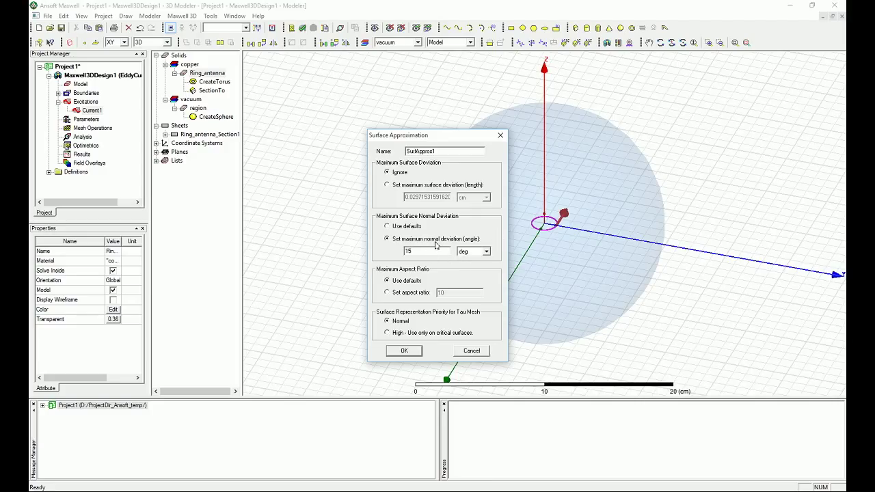
pyautogui.click(412, 292)
pyautogui.click(407, 352)
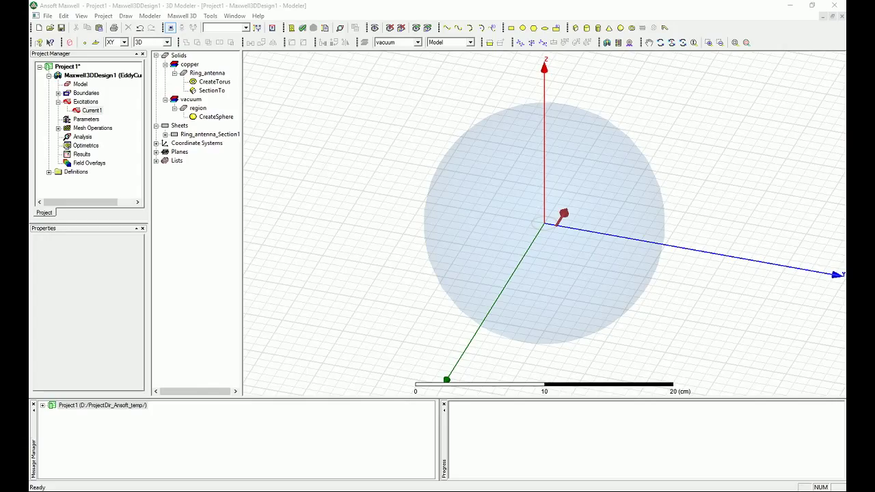
# Select the region sphere and attempt Create Object From Face, dismissing the face-must-be-selected error.
pyautogui.click(590, 172)
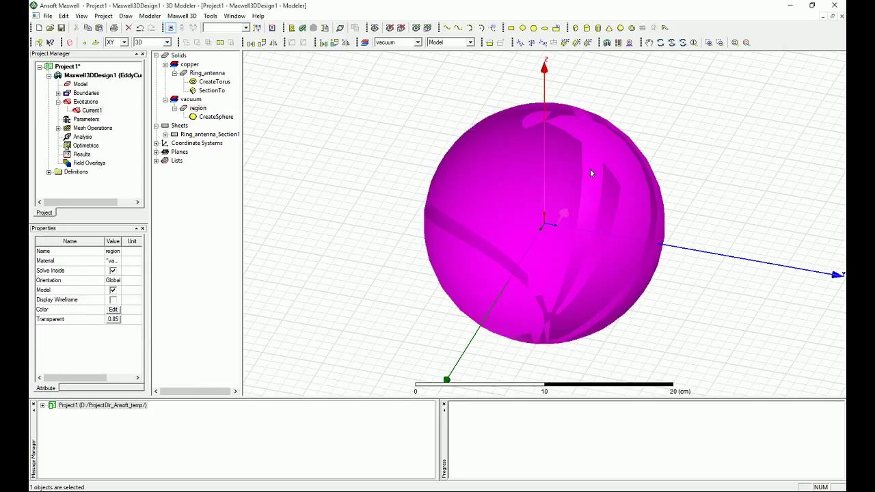
pyautogui.click(150, 15)
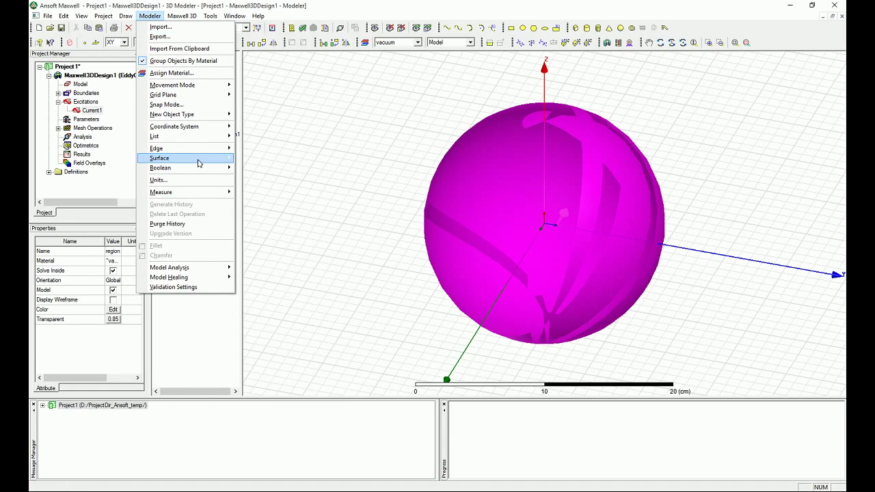
pyautogui.moveTo(205, 157)
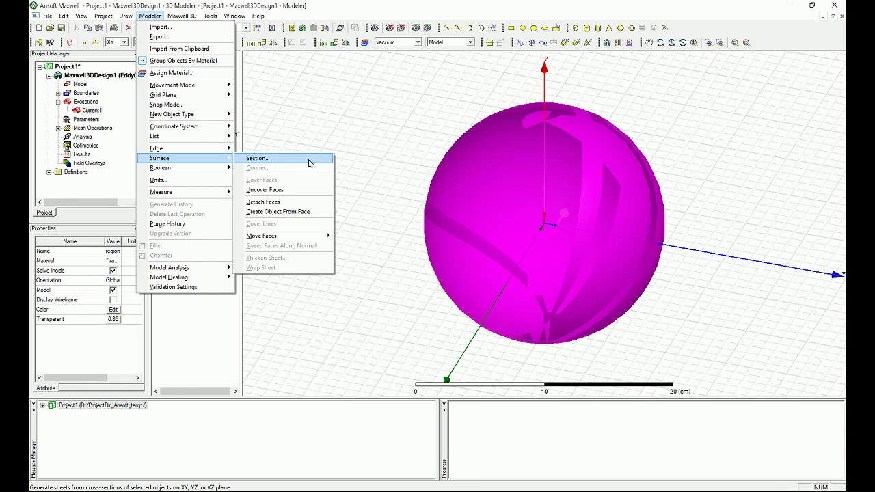
pyautogui.click(296, 214)
pyautogui.press('Return')
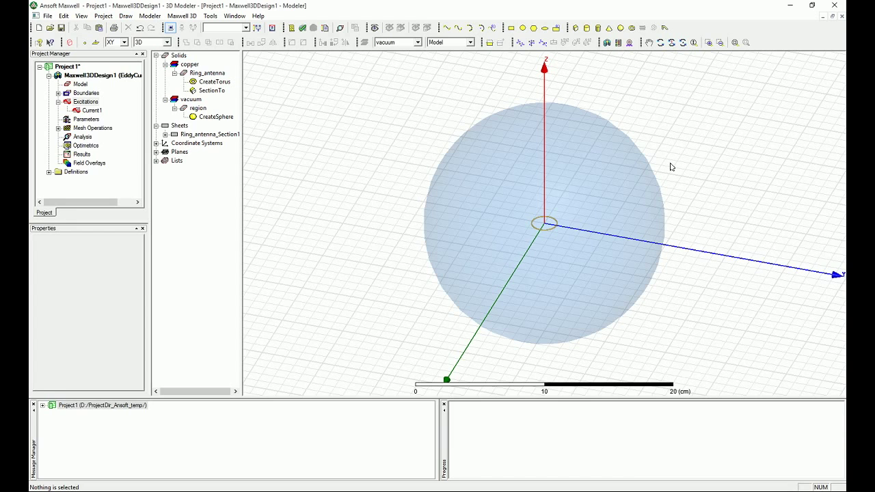
# Switch to face selection and create a new sheet object from the sphere's outer face.
pyautogui.press('f')
pyautogui.click(580, 157)
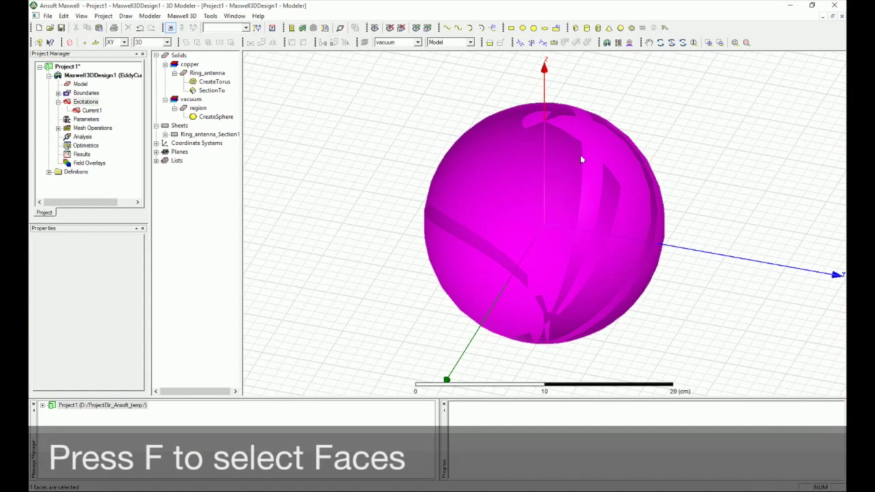
pyautogui.rightClick(580, 159)
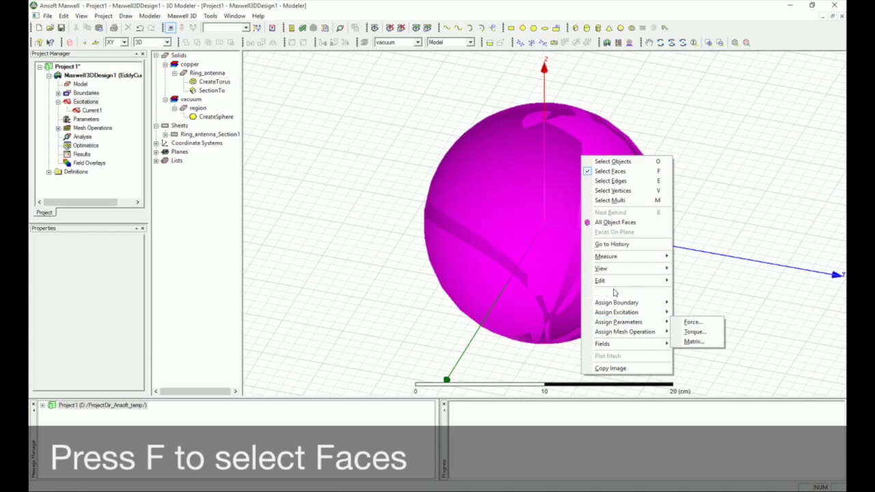
pyautogui.moveTo(613, 283)
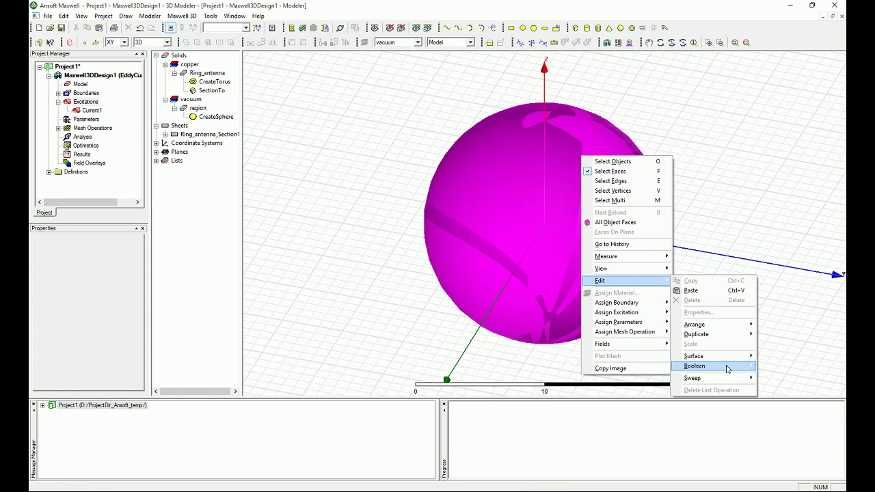
pyautogui.moveTo(727, 368)
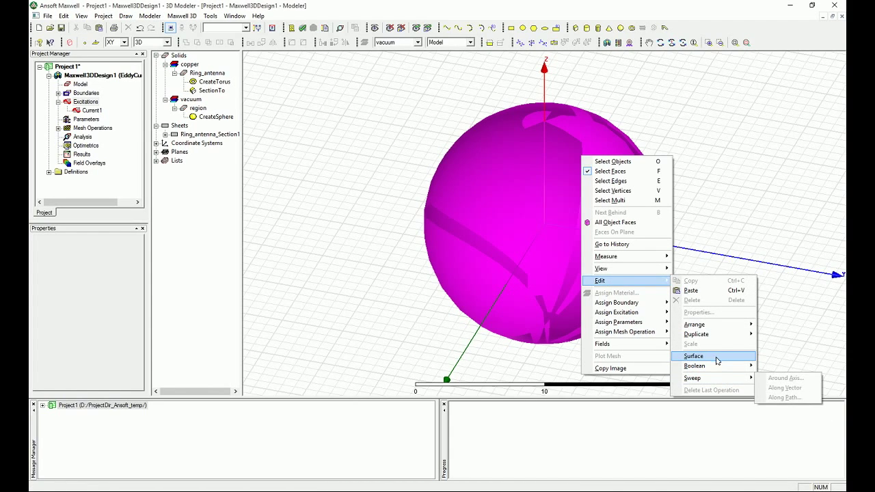
pyautogui.click(632, 407)
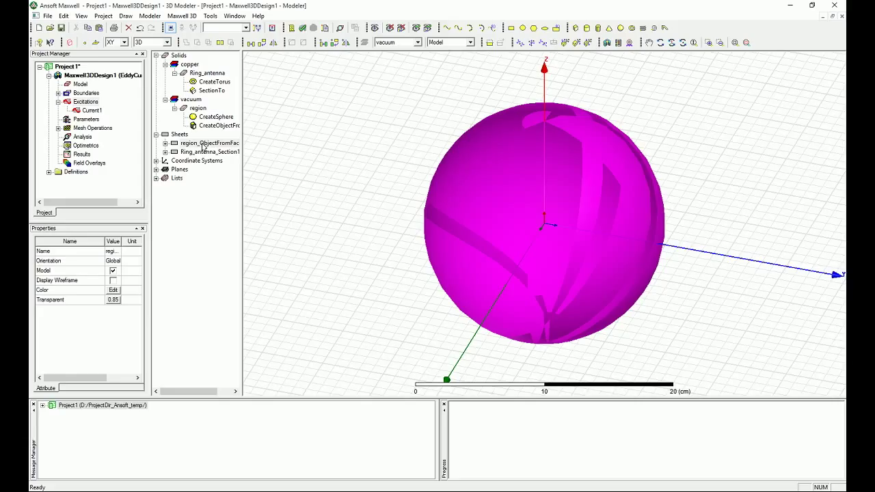
# Rename the new sheet from region_ObjectFromFace to outside.
pyautogui.click(113, 251)
pyautogui.write('outside')
pyautogui.press('Return')
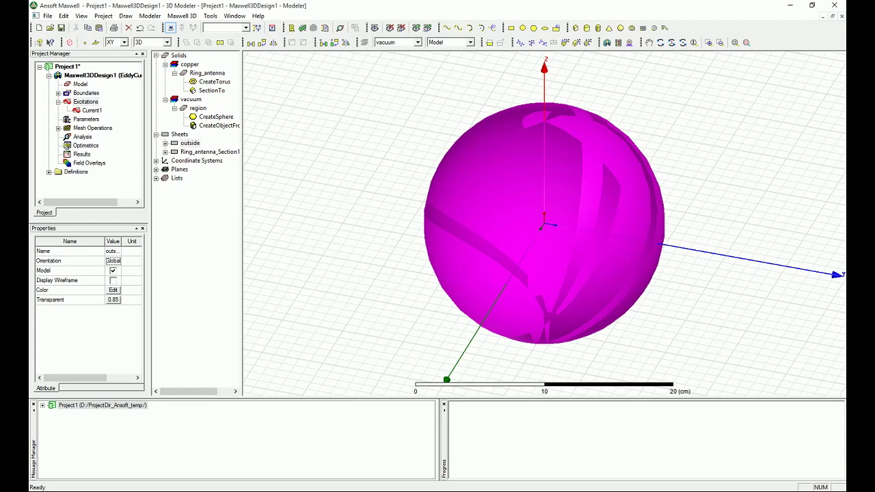
pyautogui.rightClick(86, 119)
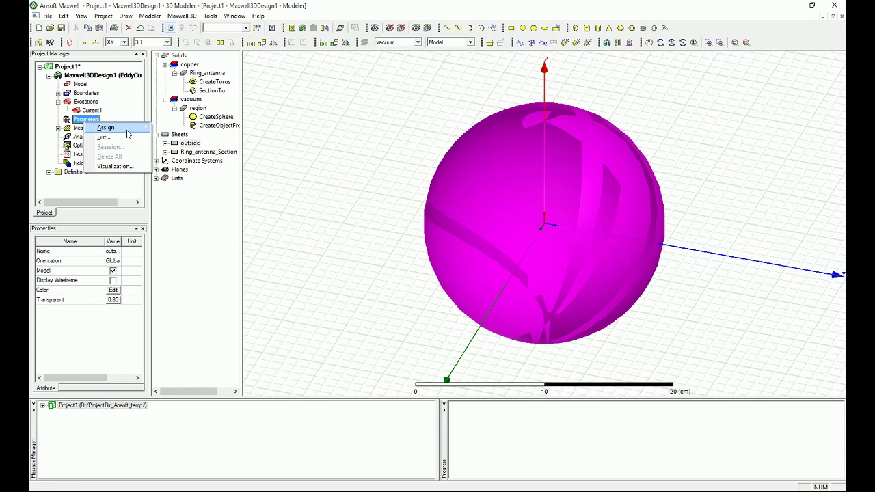
# Assign a Matrix1 parameter with the Current1 excitation included.
pyautogui.moveTo(128, 130)
pyautogui.click(168, 147)
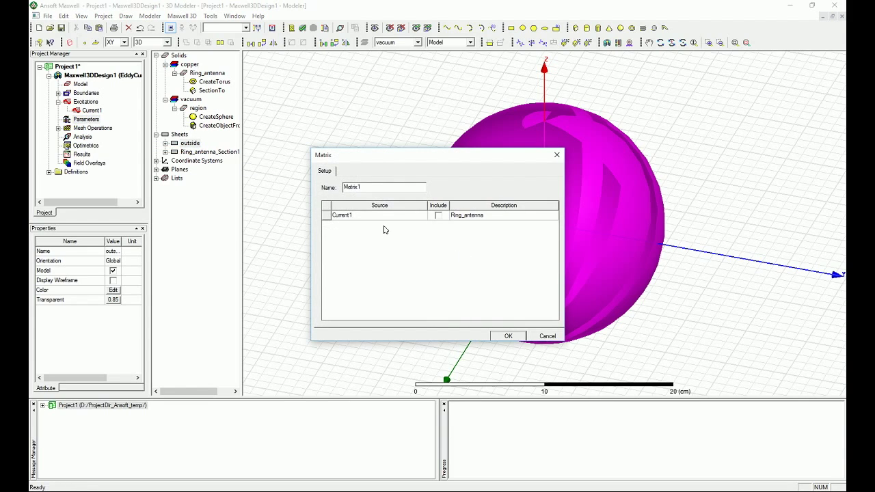
pyautogui.click(438, 216)
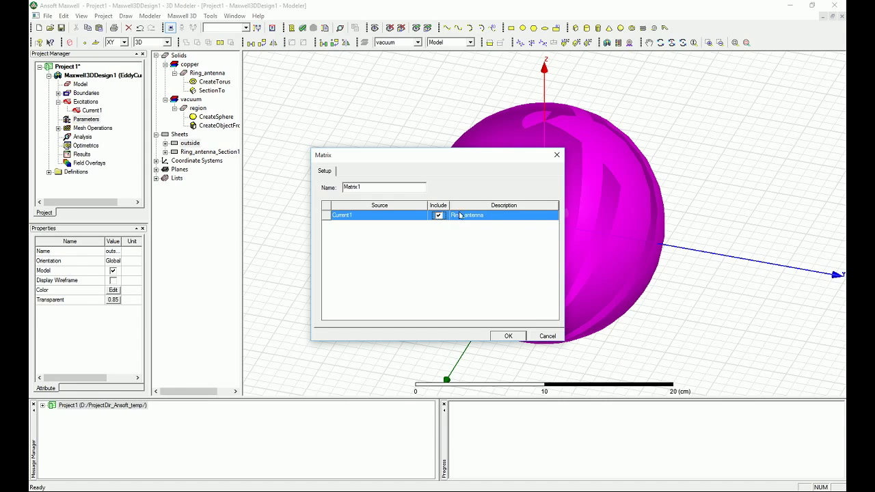
pyautogui.click(515, 333)
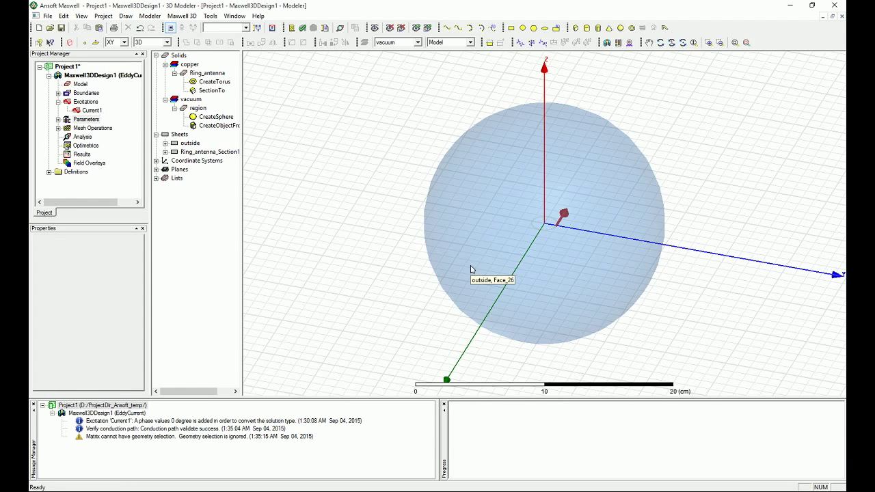
pyautogui.rightClick(82, 136)
# Add Setup1 with 0.2 percent error and adaptive frequency 1, fixing the invalid frequency entry.
pyautogui.click(110, 153)
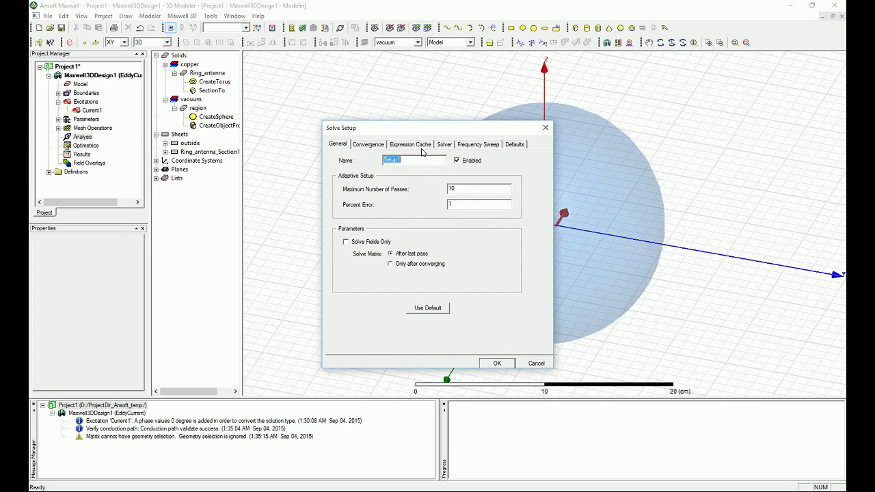
pyautogui.click(455, 205)
pyautogui.write('0.2')
pyautogui.click(380, 146)
pyautogui.click(444, 144)
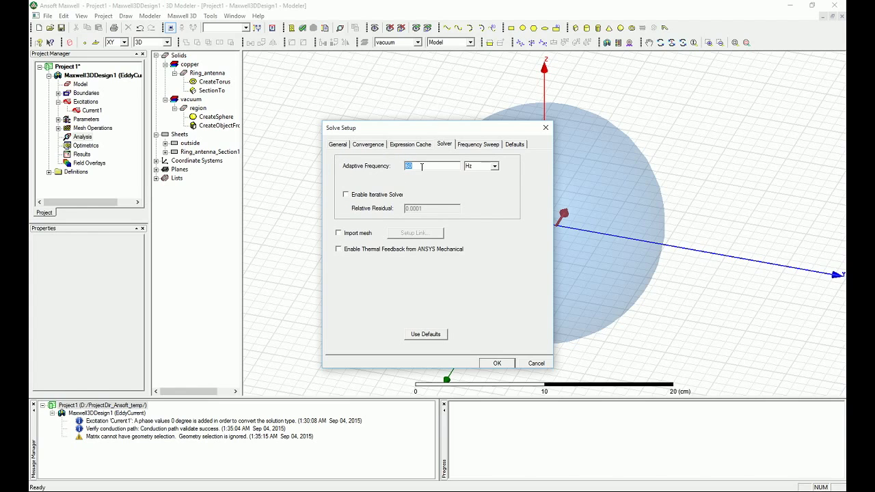
pyautogui.press('Tab')
pyautogui.hotkey('shift', 'Tab')
pyautogui.write('Frequ')
pyautogui.click(496, 364)
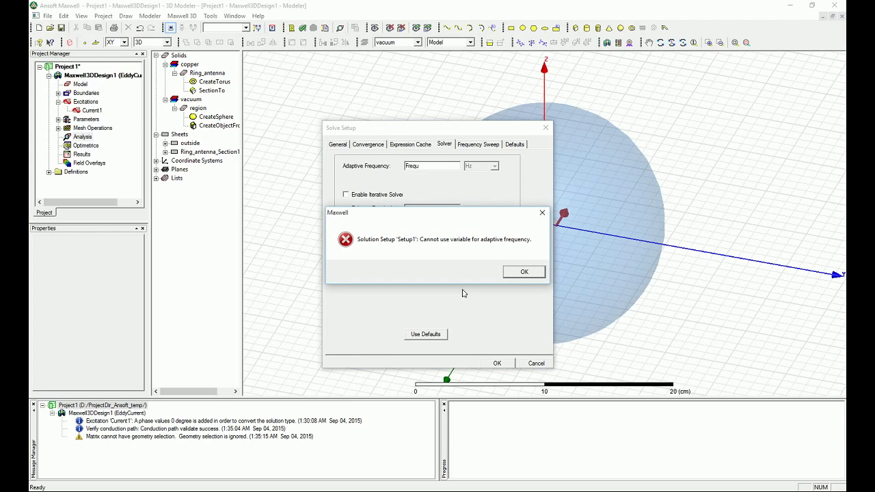
pyautogui.click(517, 273)
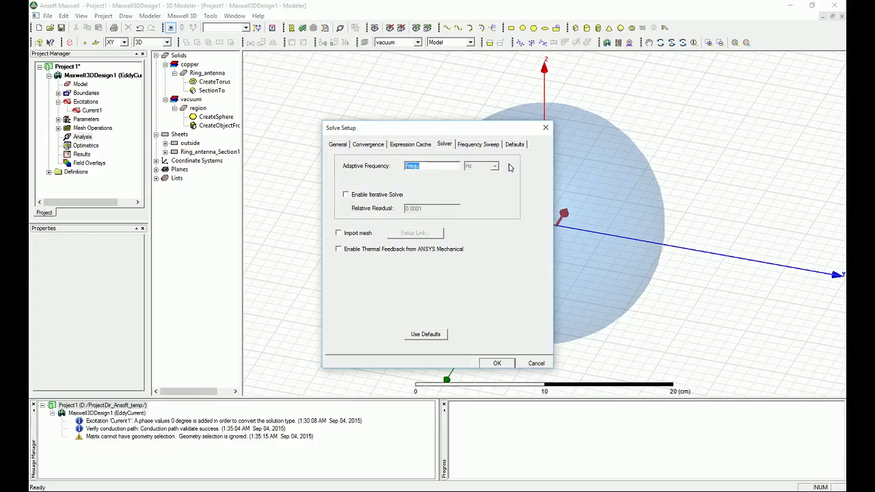
pyautogui.write('1')
pyautogui.click(504, 366)
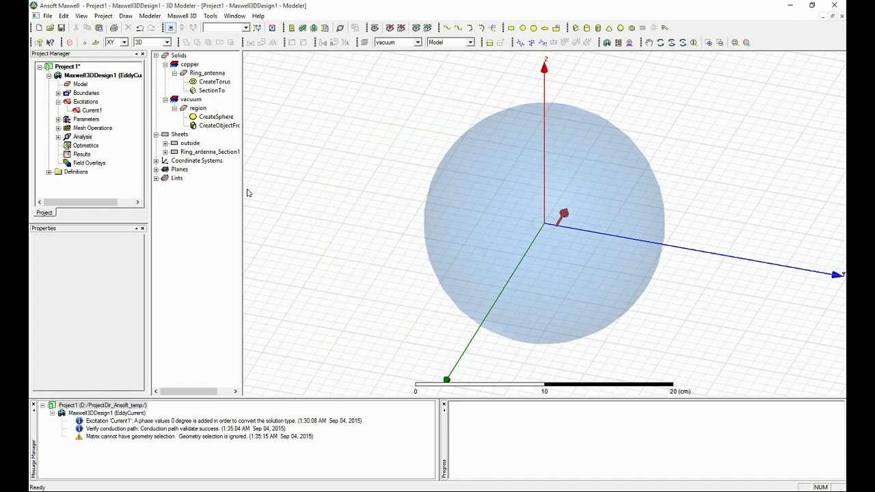
# Reopen Setup1 and change the adaptive frequency unit to GHz.
pyautogui.rightClick(87, 136)
pyautogui.doubleClick(84, 137)
pyautogui.click(87, 145)
pyautogui.doubleClick(88, 145)
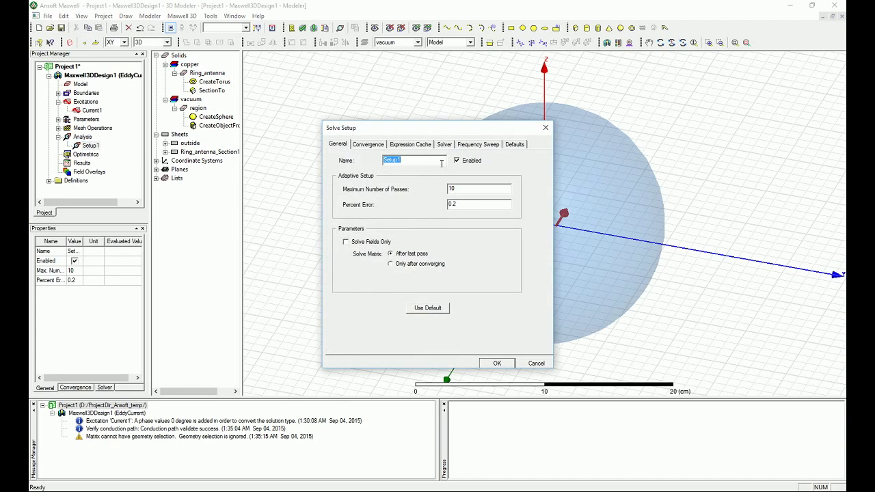
pyautogui.click(444, 144)
pyautogui.click(494, 167)
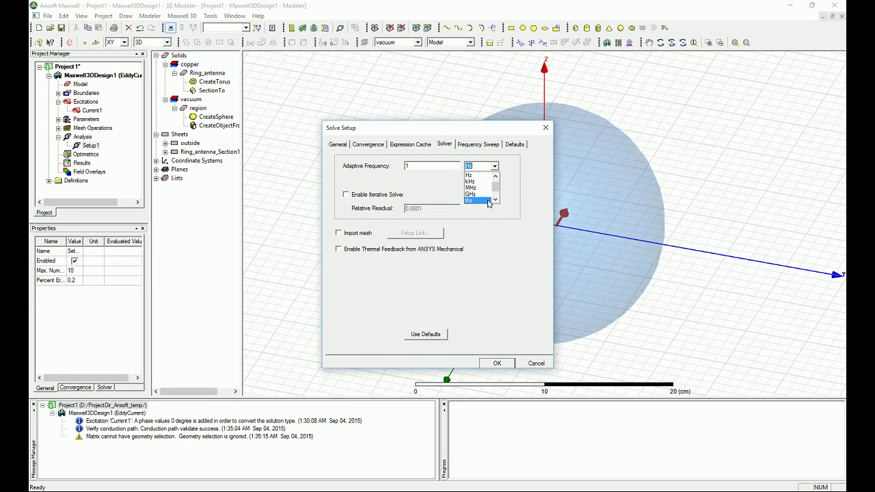
pyautogui.click(485, 202)
pyautogui.click(496, 362)
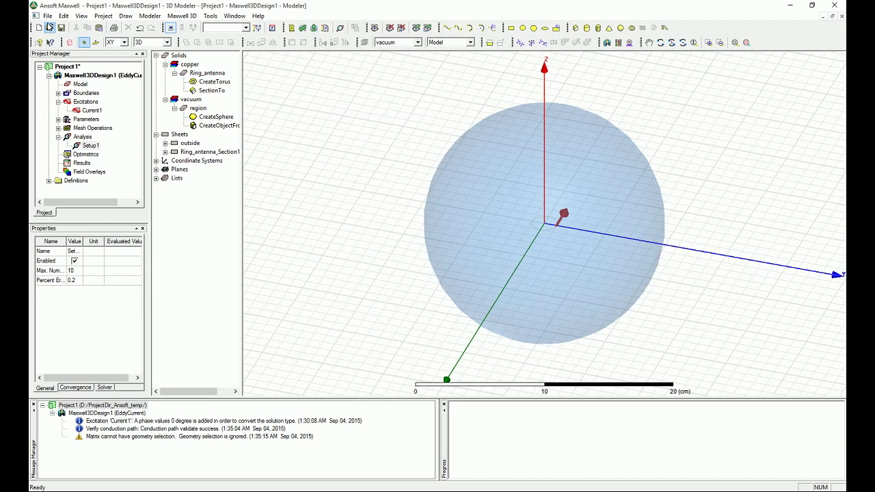
# Save the project as Radiation and validate the design, closing the all-passed validation results.
pyautogui.click(61, 28)
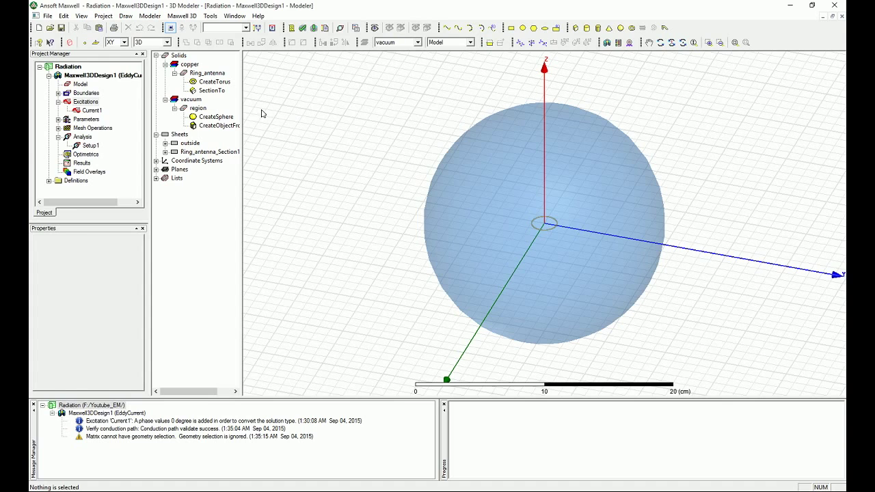
pyautogui.click(302, 27)
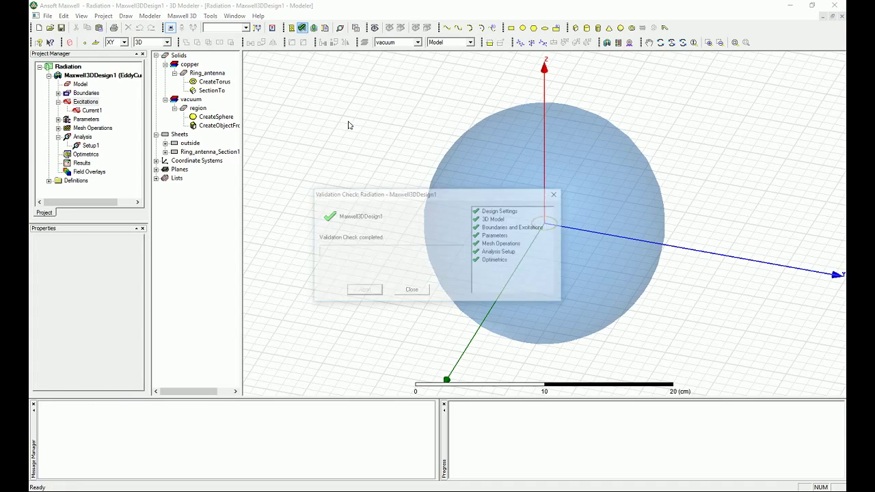
pyautogui.click(423, 292)
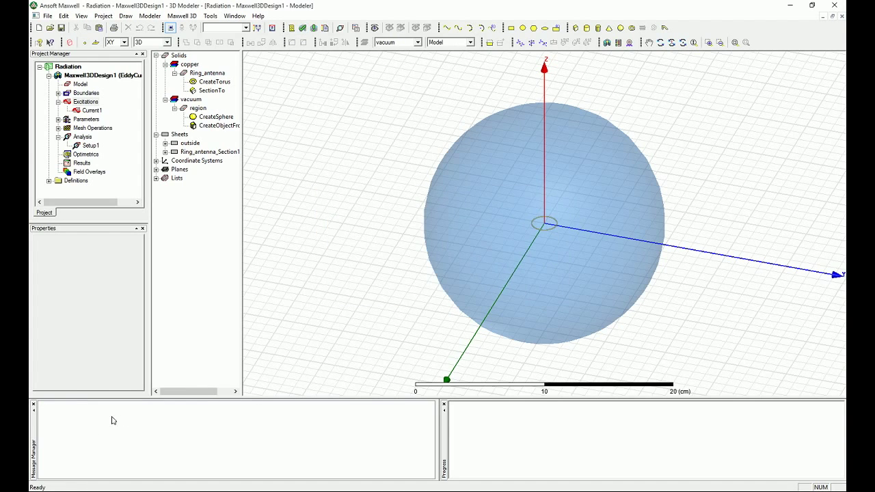